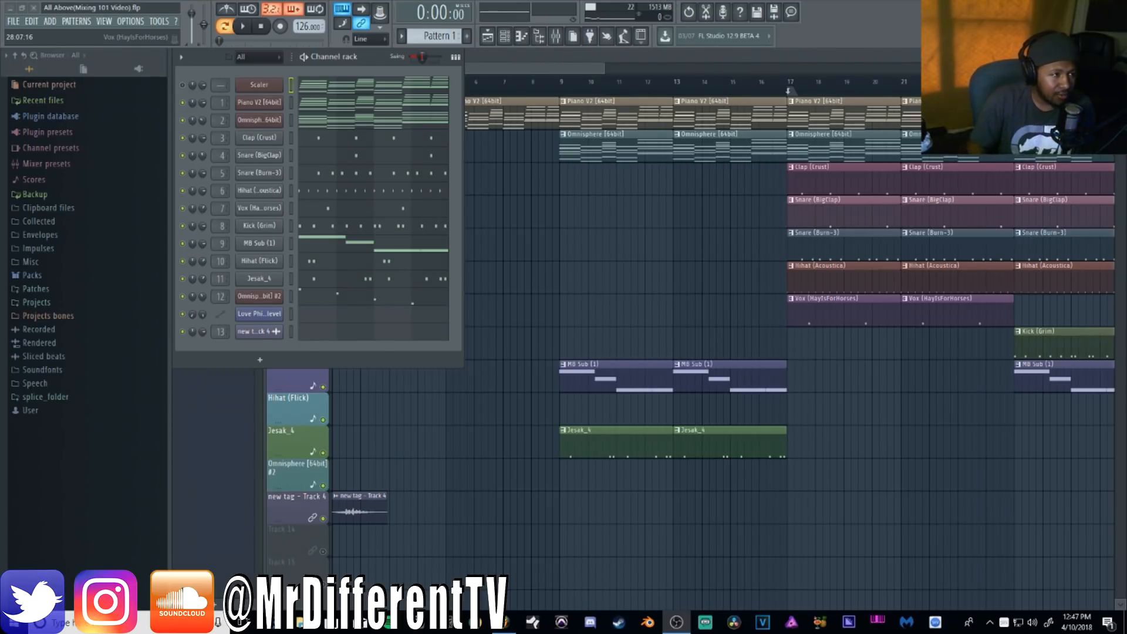
Show the mixer and play Pattern 1 to audition the full beat before mixing
click(555, 37)
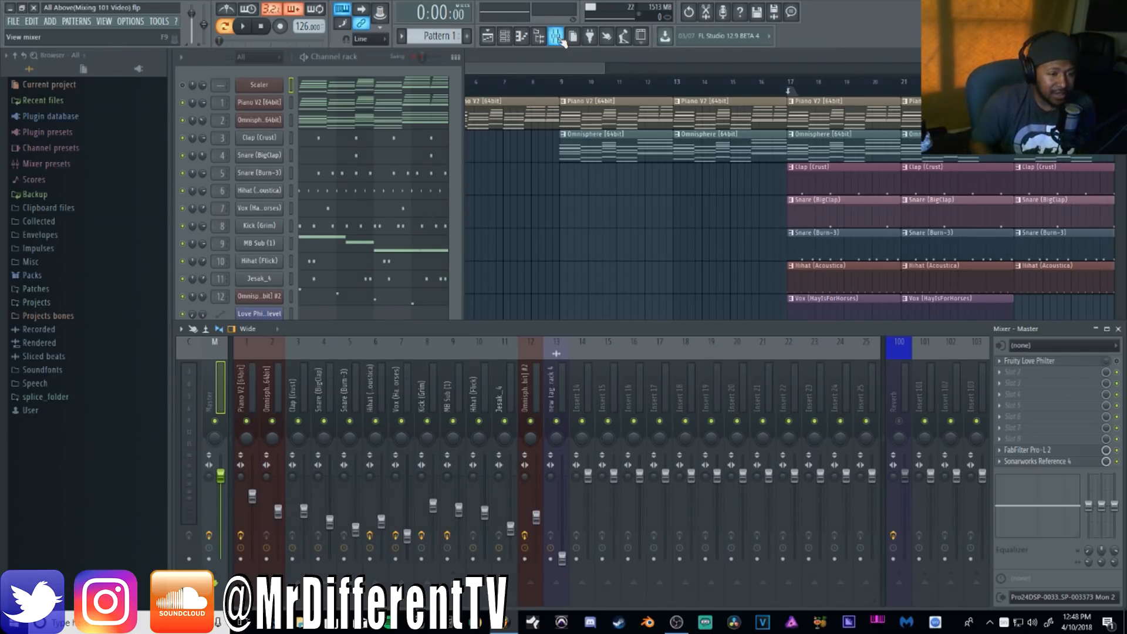
click(242, 27)
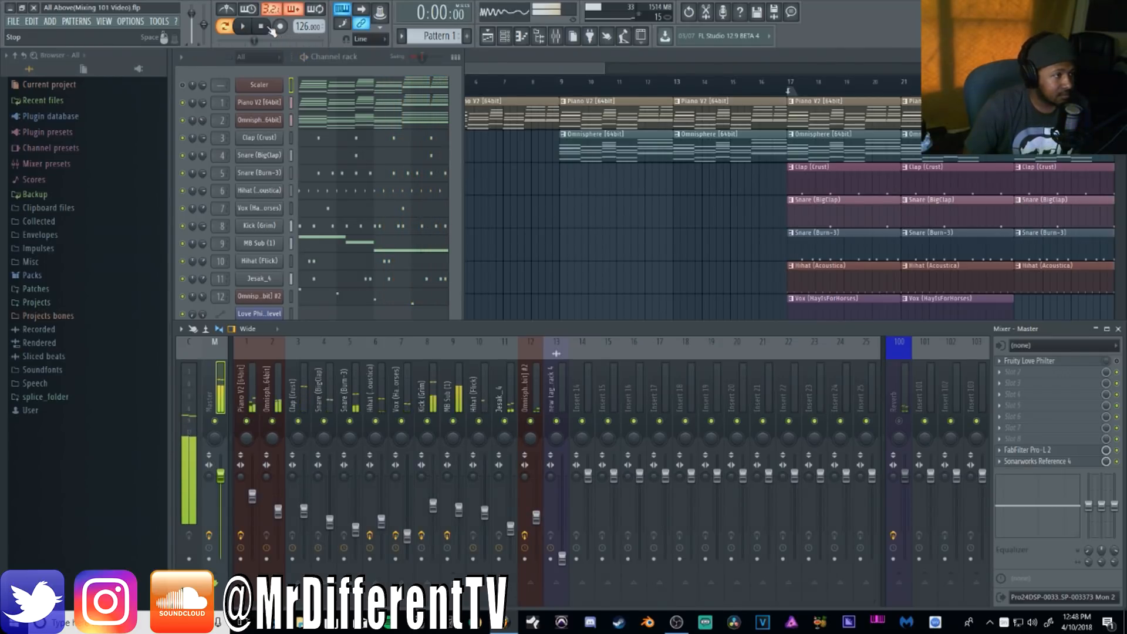
click(269, 27)
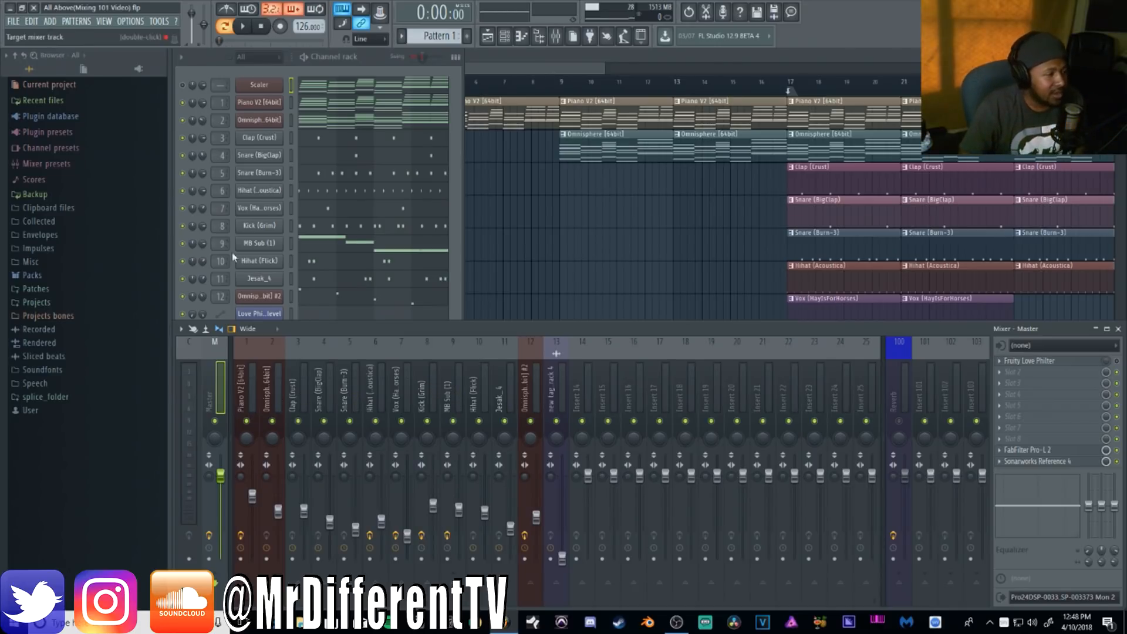
Solo the Piano V2 mixer track and audition it on its own
click(253, 381)
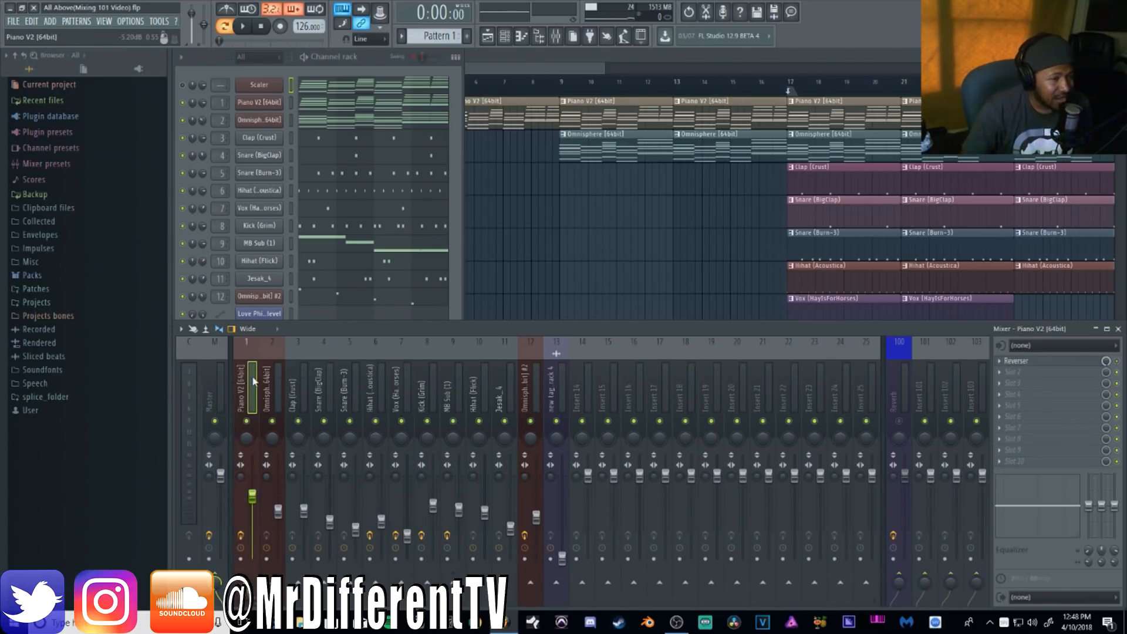
right_click(246, 421)
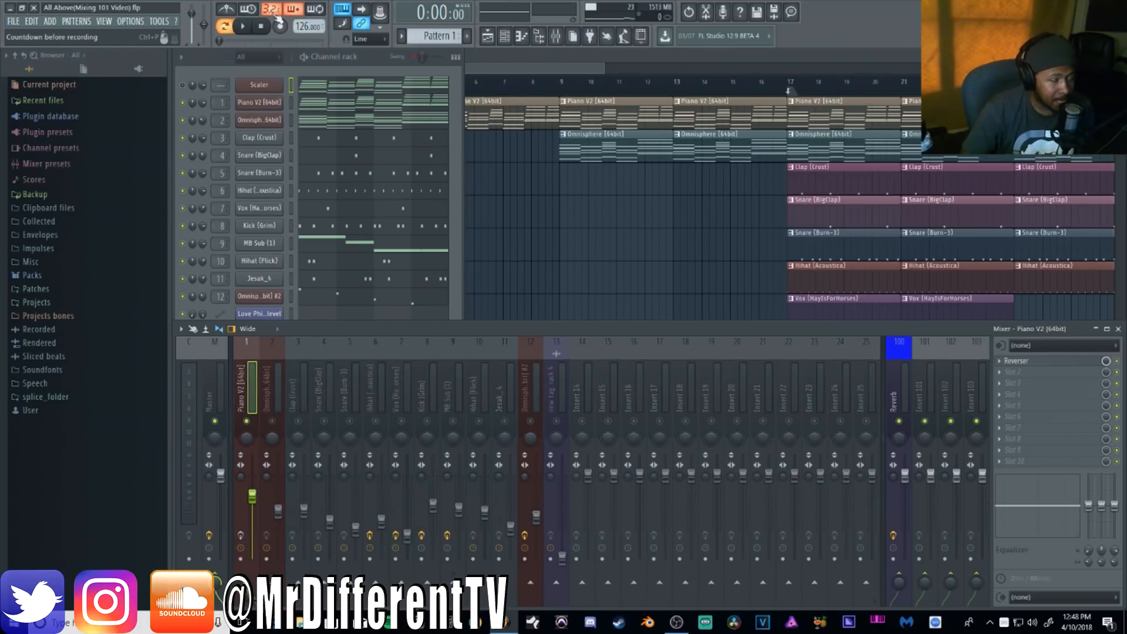
key(space)
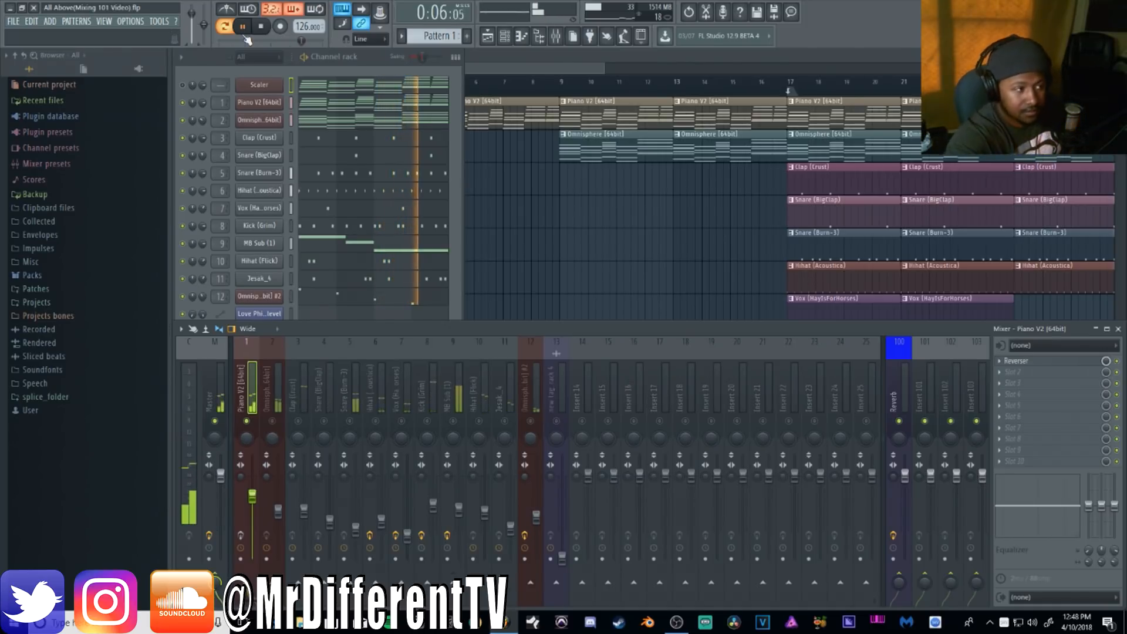
click(270, 25)
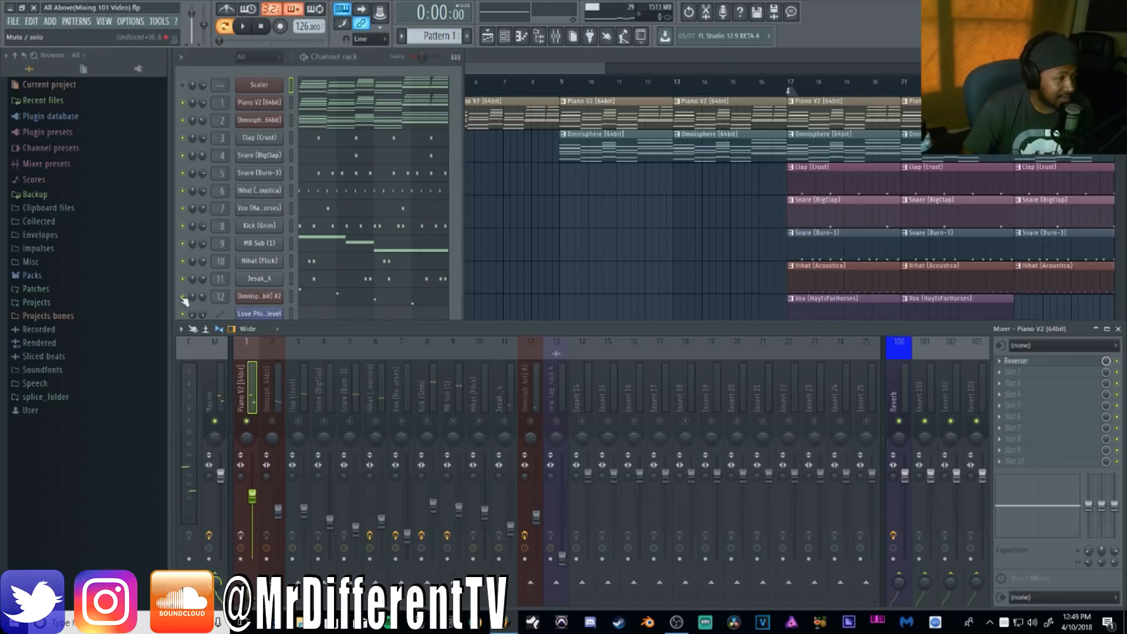
Open the Reverser effect on the Piano V2 mixer track and listen to the soloed piano with it
click(211, 404)
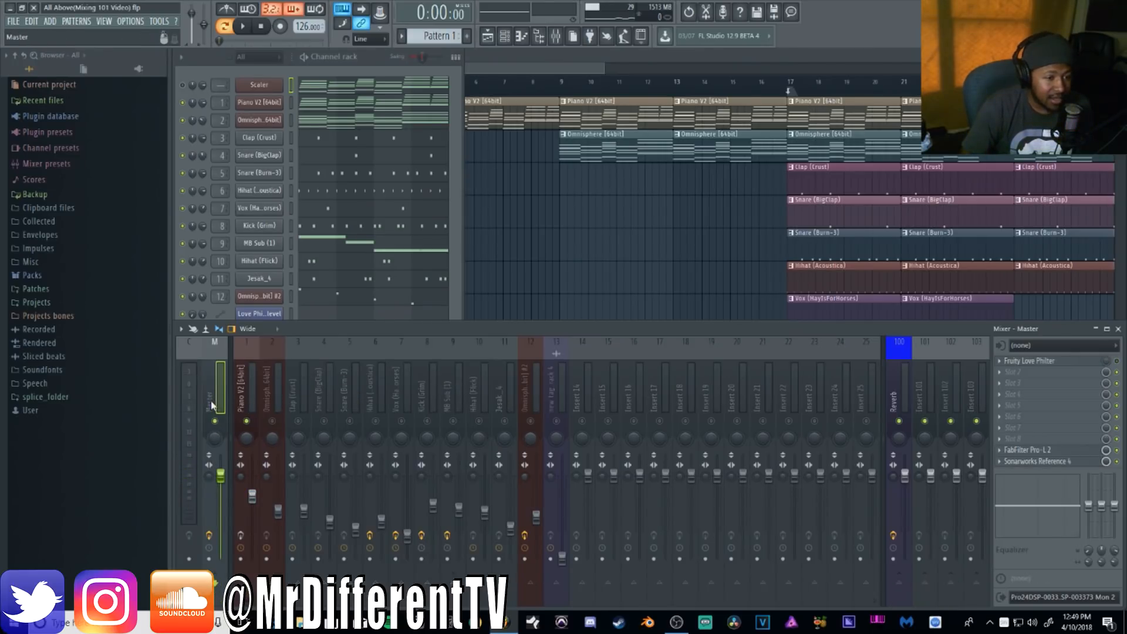
click(244, 409)
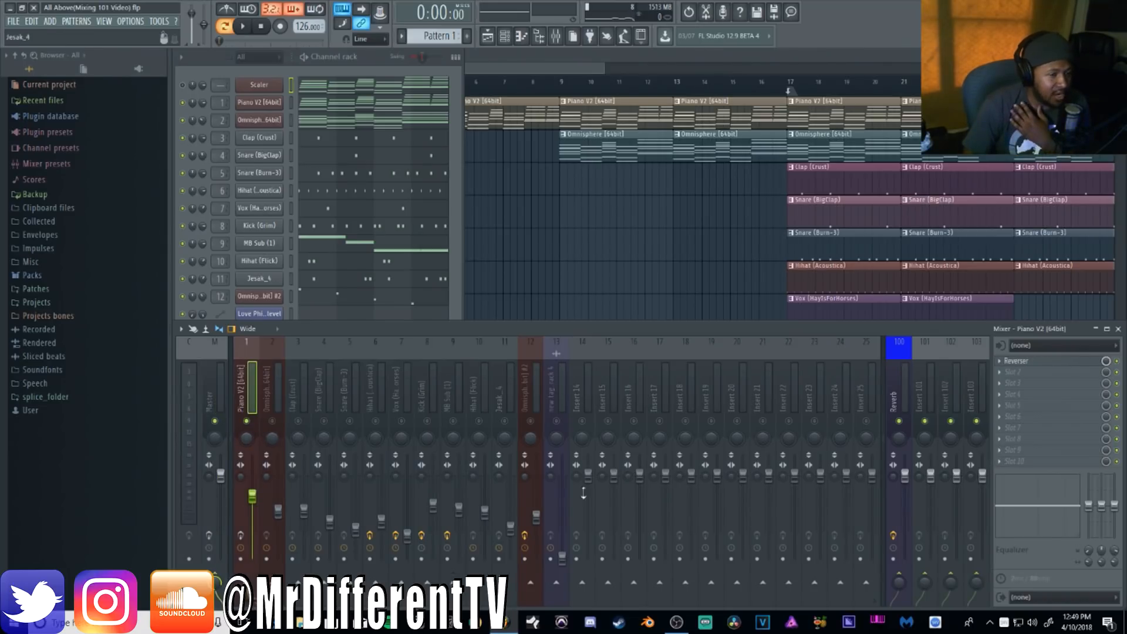
click(1028, 362)
drag(816, 155, 539, 153)
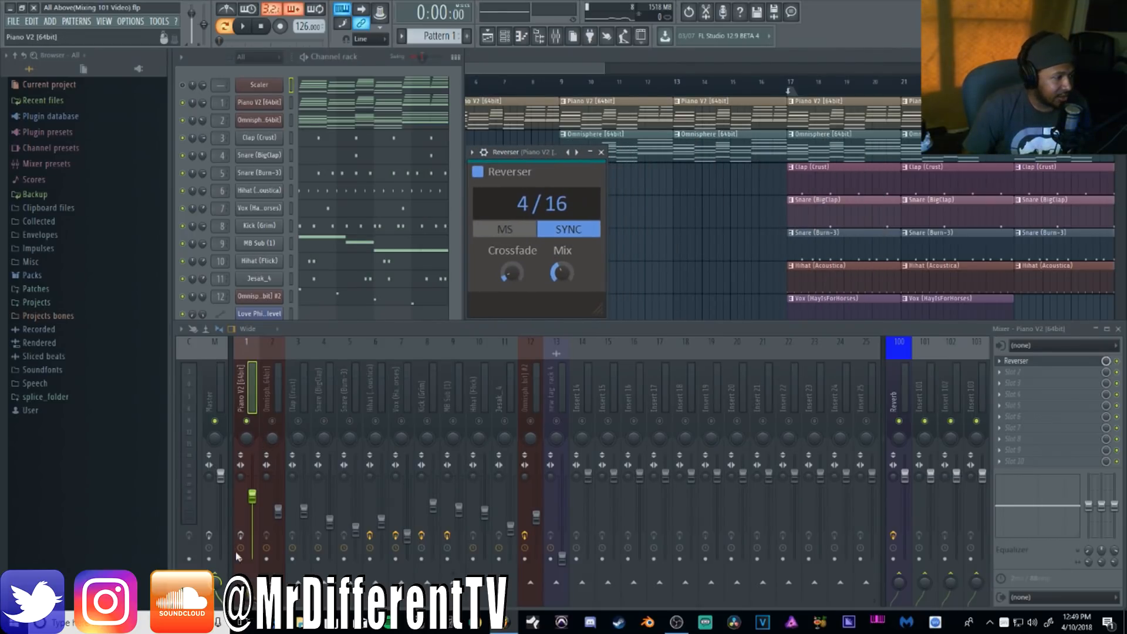
click(243, 26)
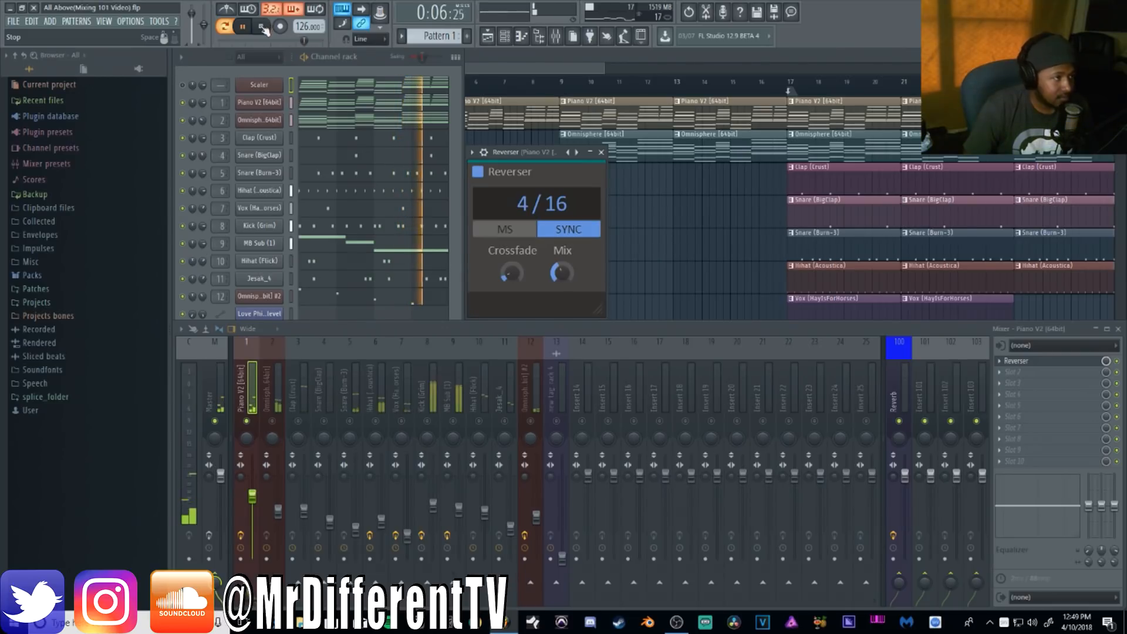
click(264, 27)
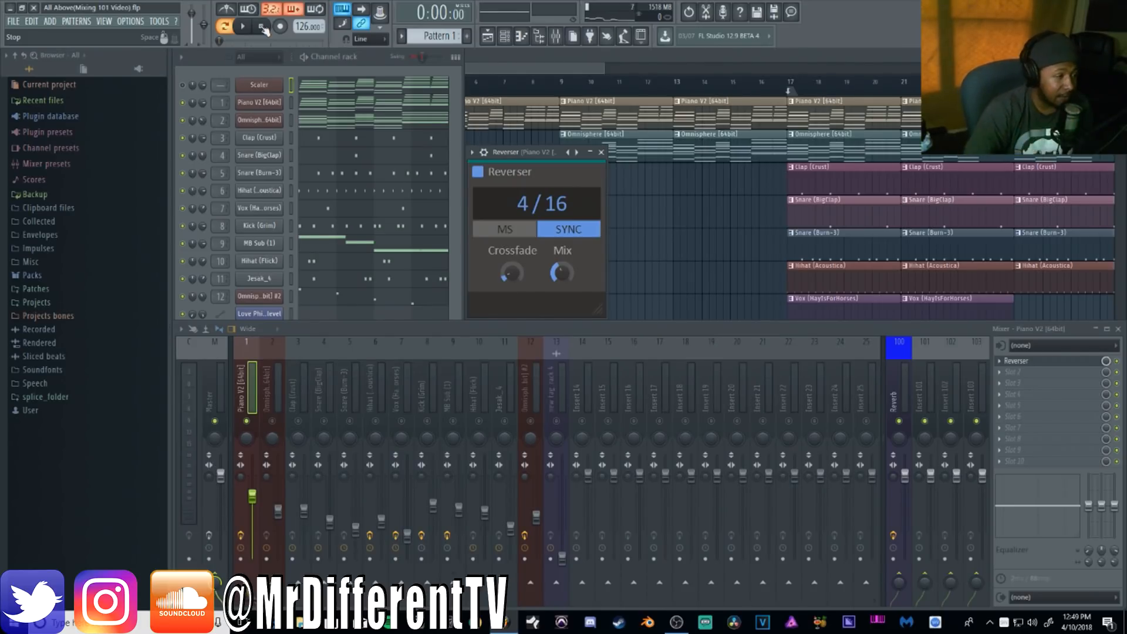
Unmute the Omnisphere mixer track, mute Piano V2, and audition Omnisphere alone
click(272, 421)
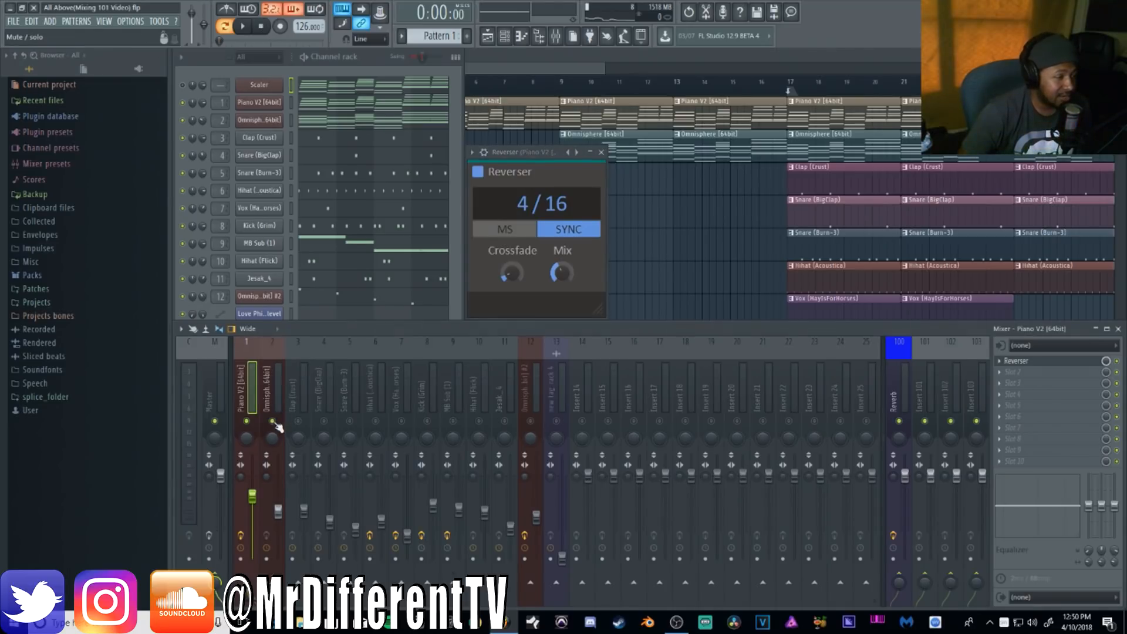
click(246, 421)
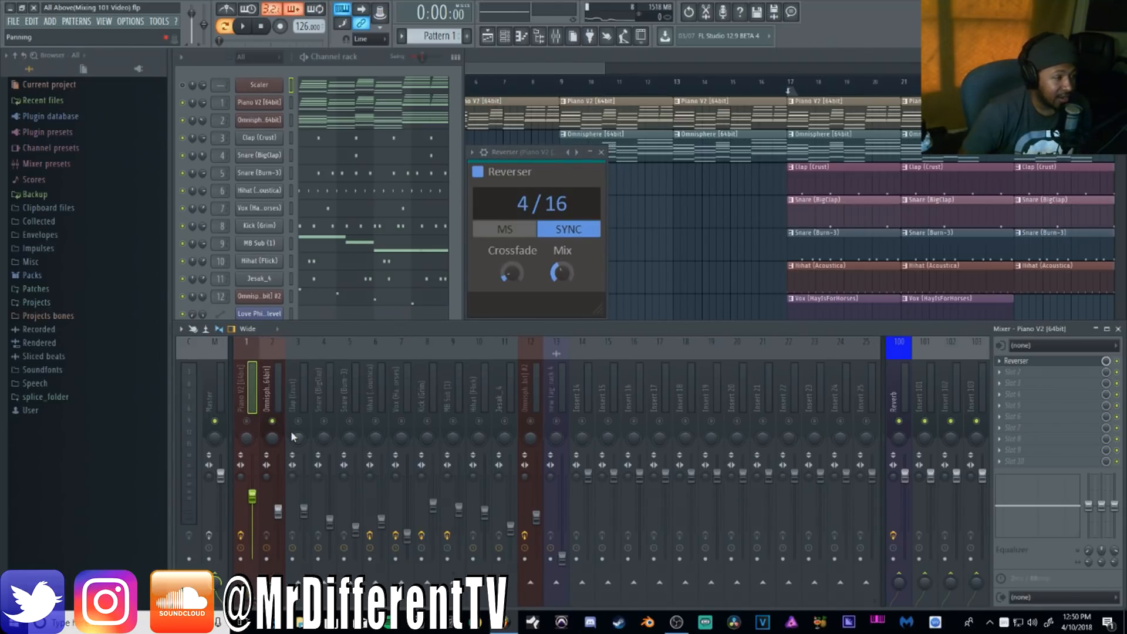
click(278, 405)
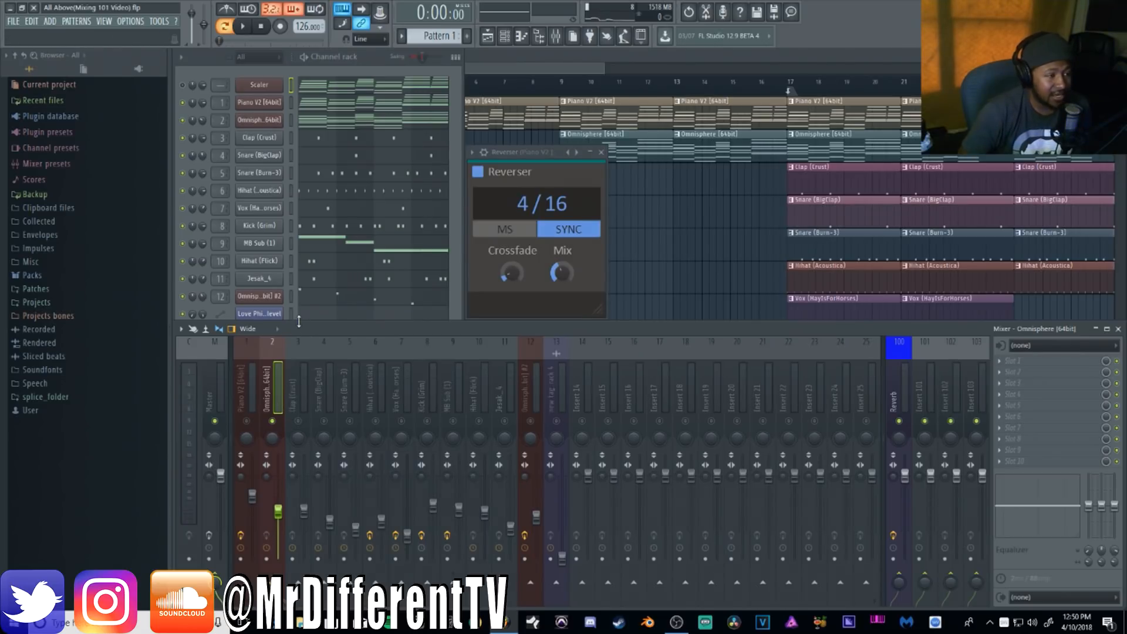
click(248, 35)
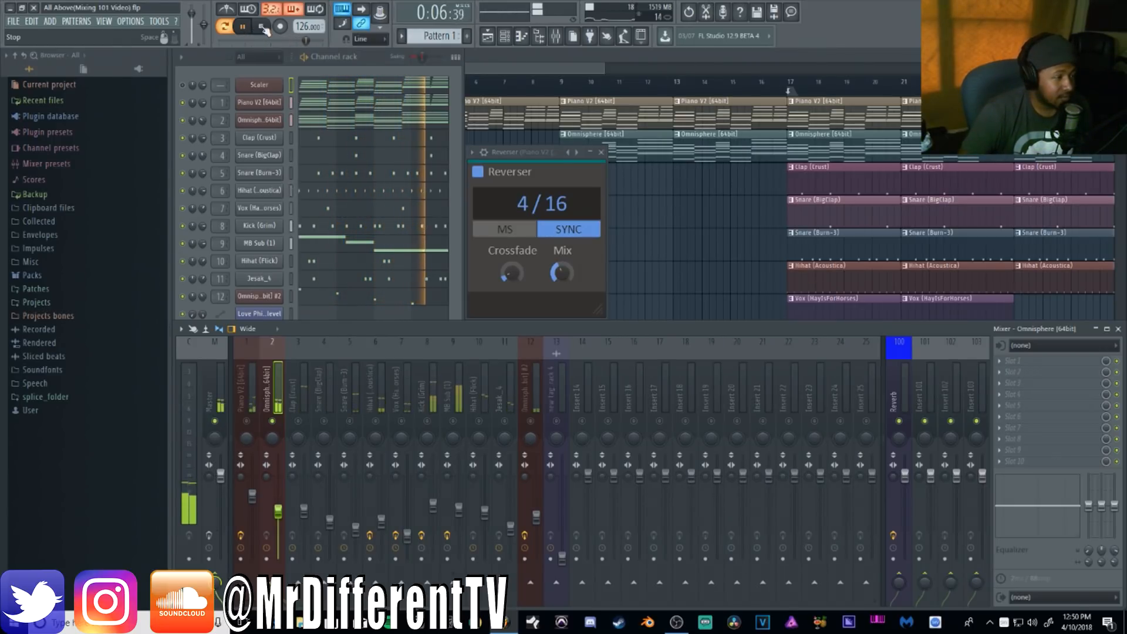
click(262, 27)
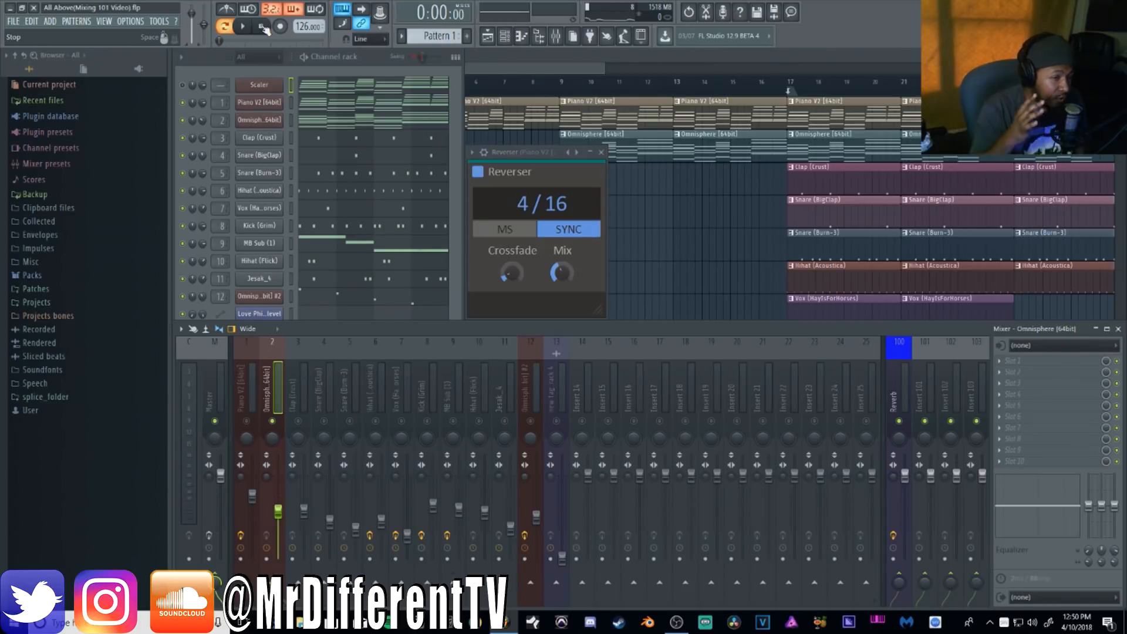
Load Fruity Parametric EQ 2 into the first effect slot of the Omnisphere track with the 20Hz + 18kHz cut preset
click(1067, 359)
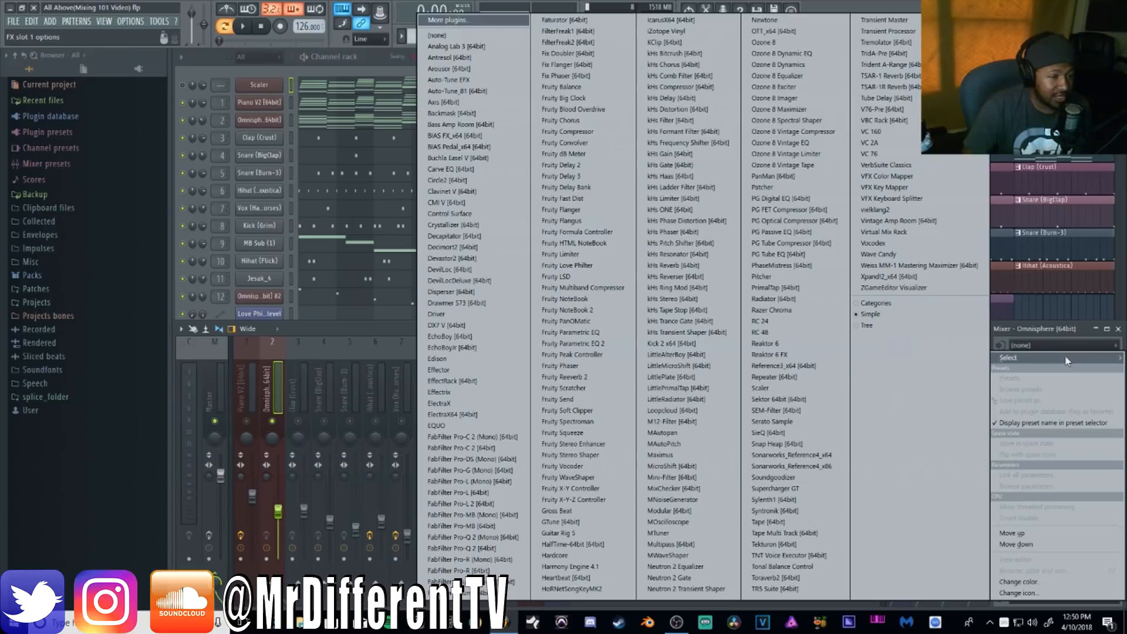
click(554, 344)
click(595, 204)
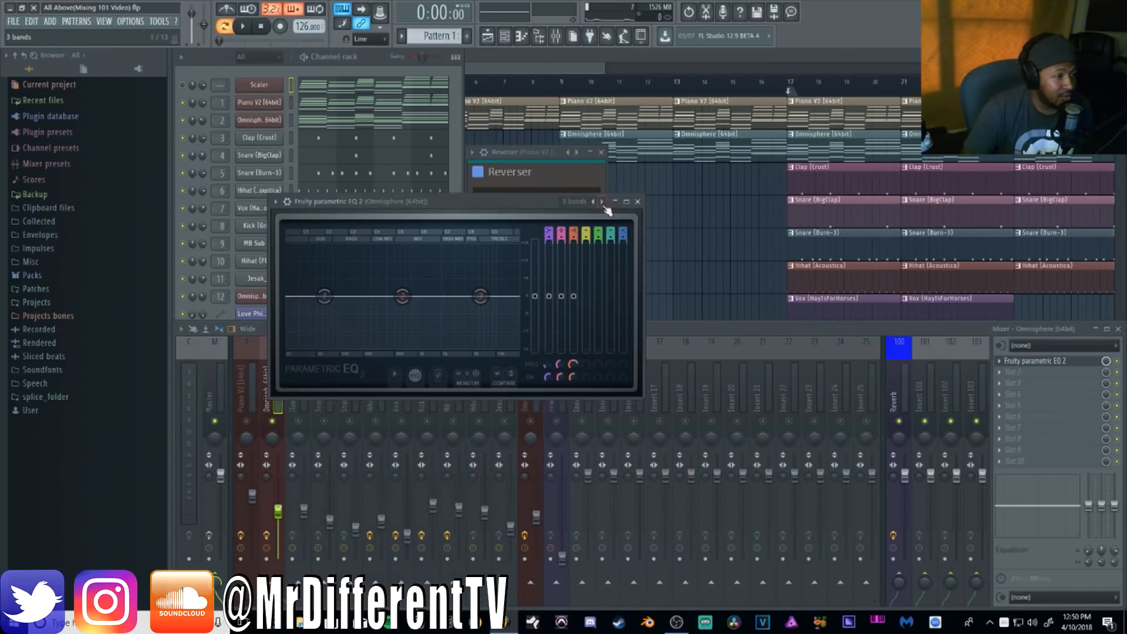
Narrow Omnisphere's EQ to a mid-range band during playback by raising the low cut and lowering the high cut
key(space)
drag(297, 297, 363, 297)
drag(518, 297, 434, 298)
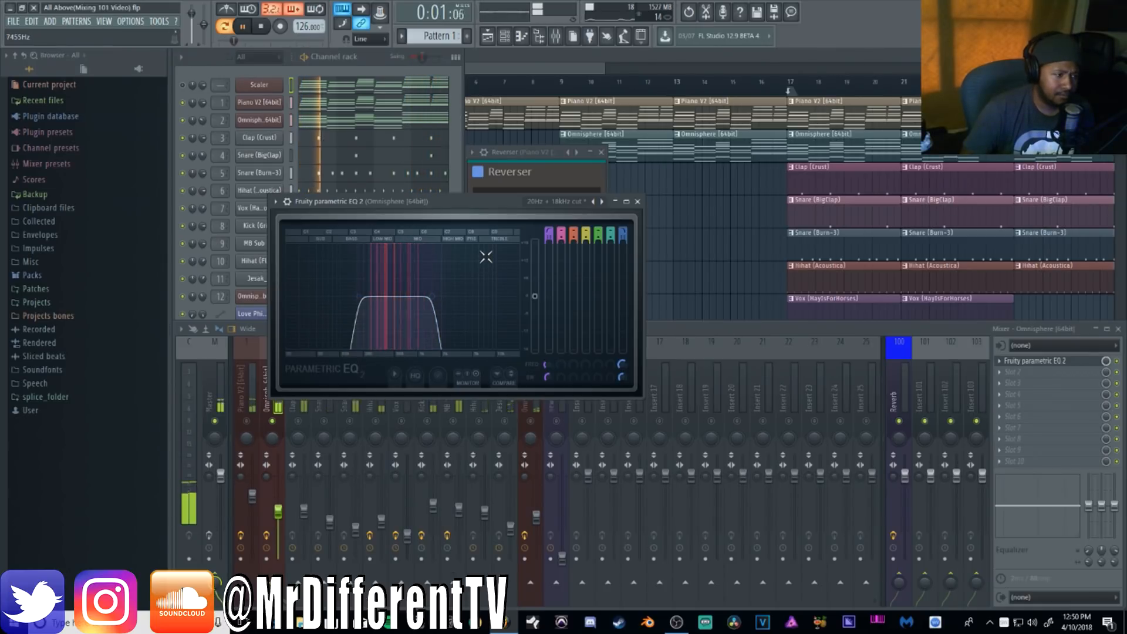
click(262, 26)
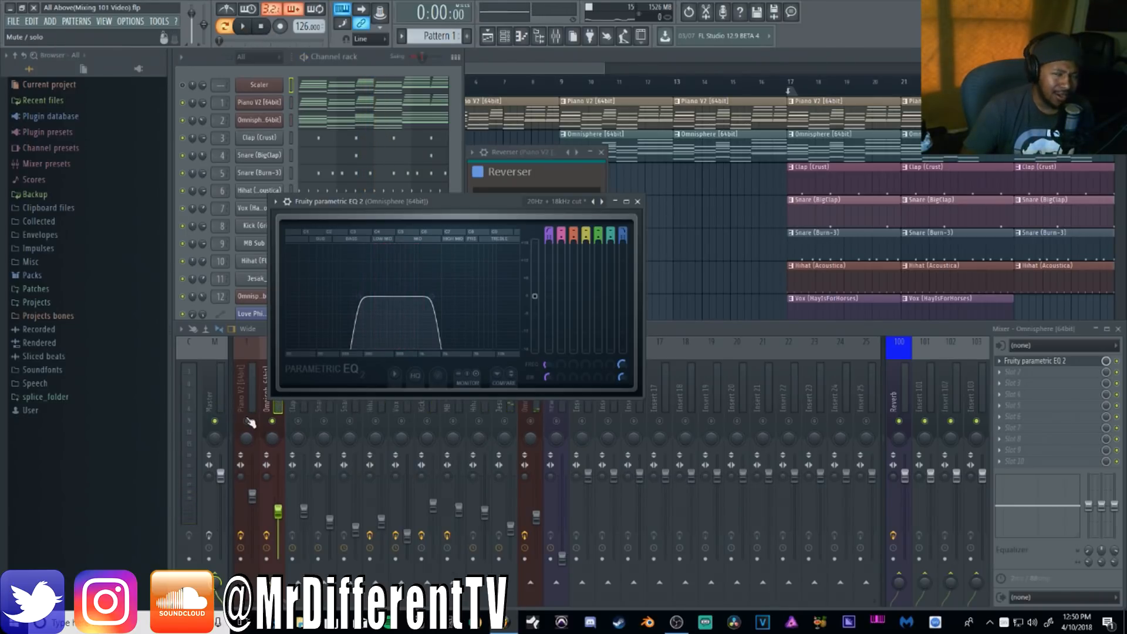
Audition the filtered Omnisphere with the EQ window moved clear of the mixer, and unmute Piano V2 alongside it
drag(433, 201, 630, 130)
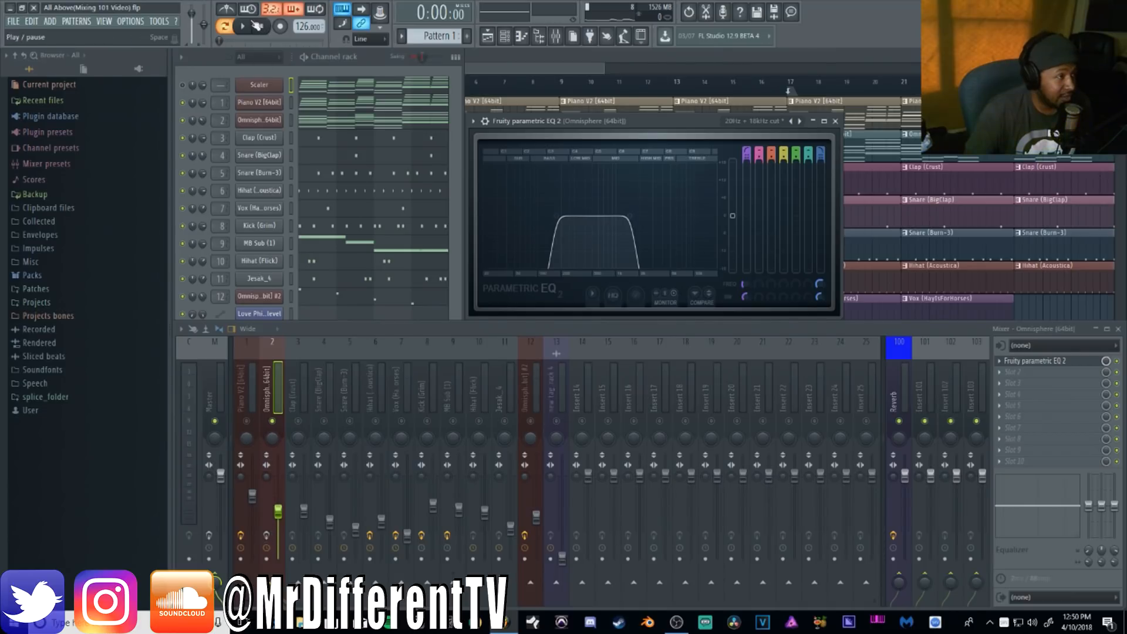
key(space)
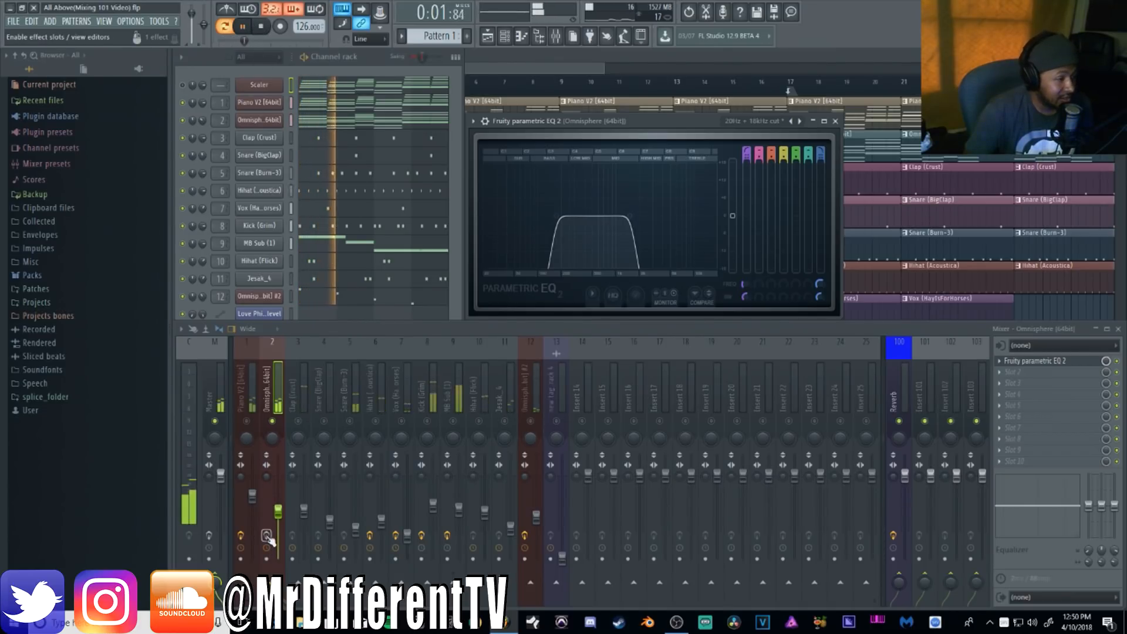
click(271, 29)
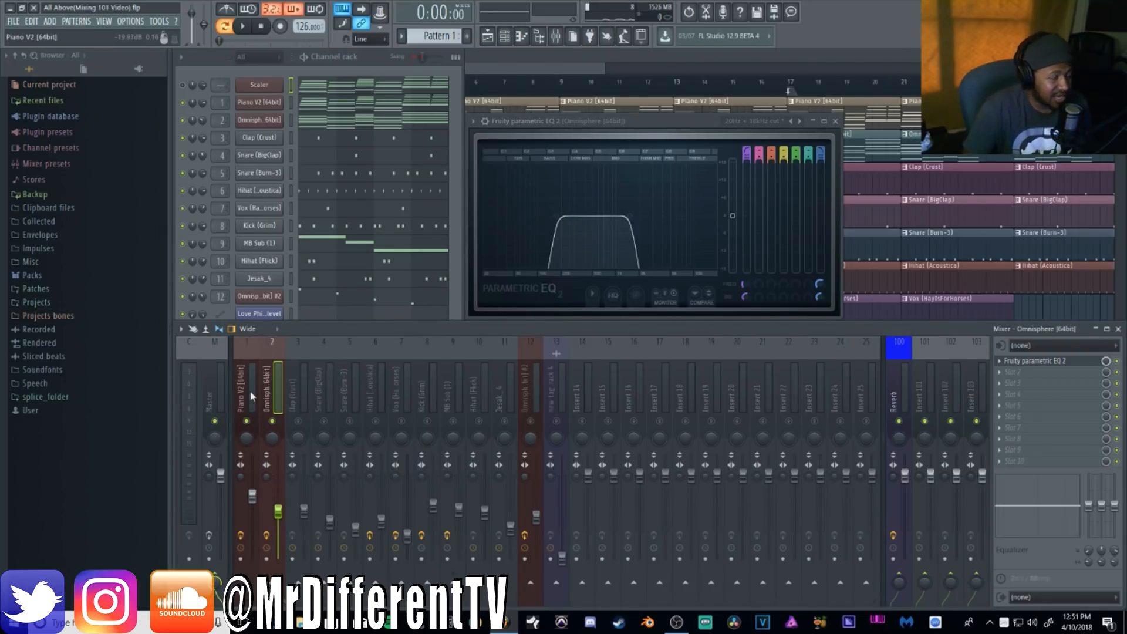
Play Piano V2 and Omnisphere together while shifting the high cut in Omnisphere's EQ to a higher frequency
click(242, 26)
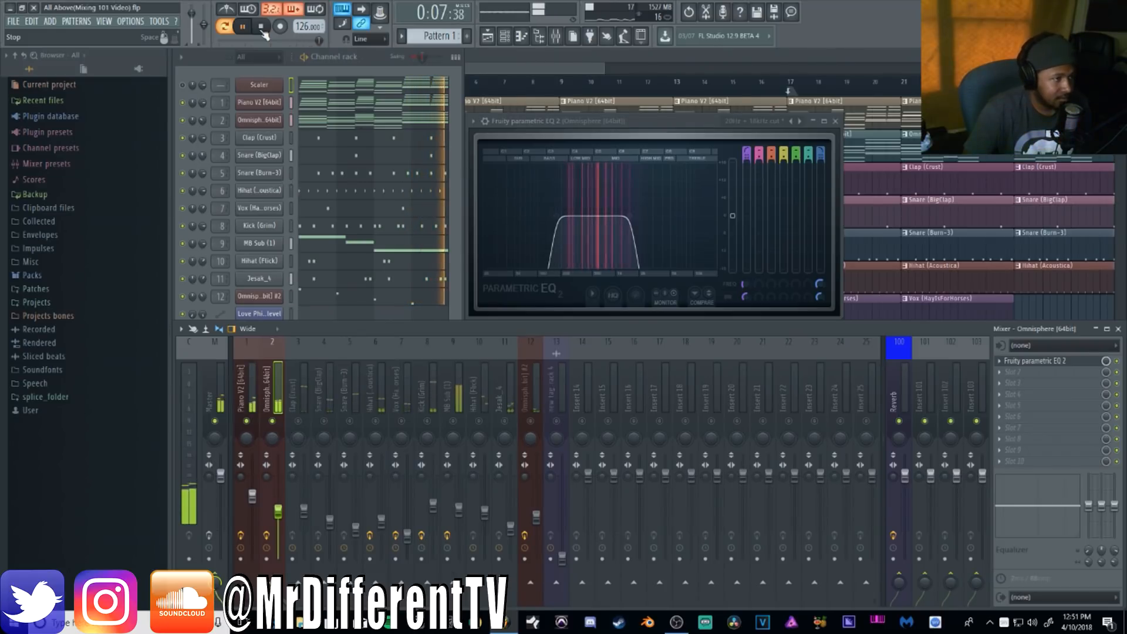
drag(633, 216, 667, 219)
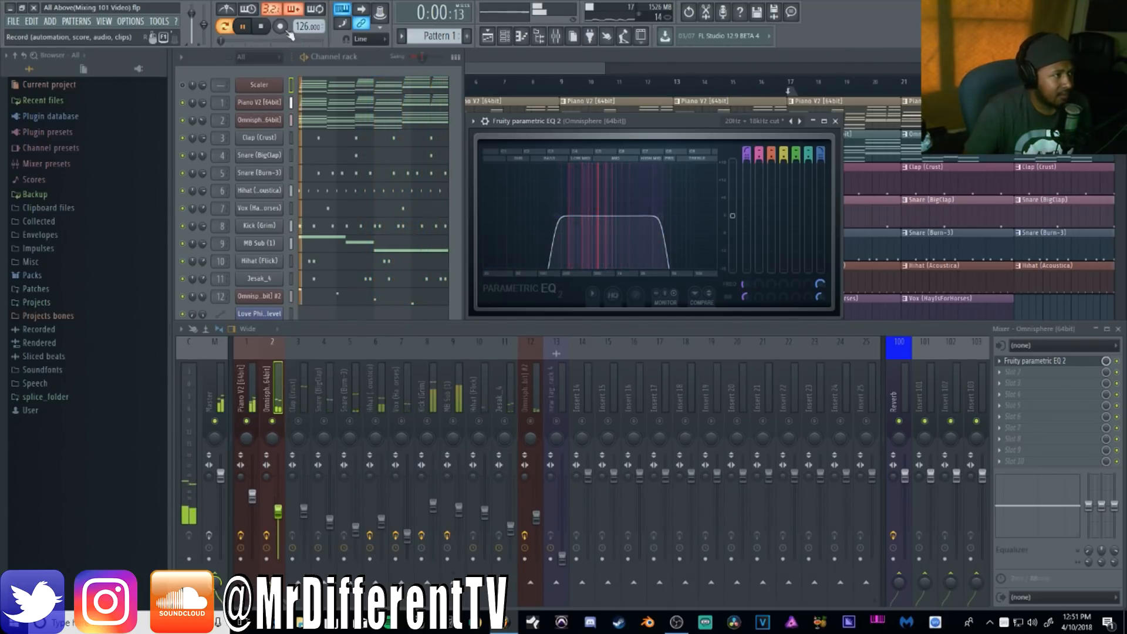
click(260, 26)
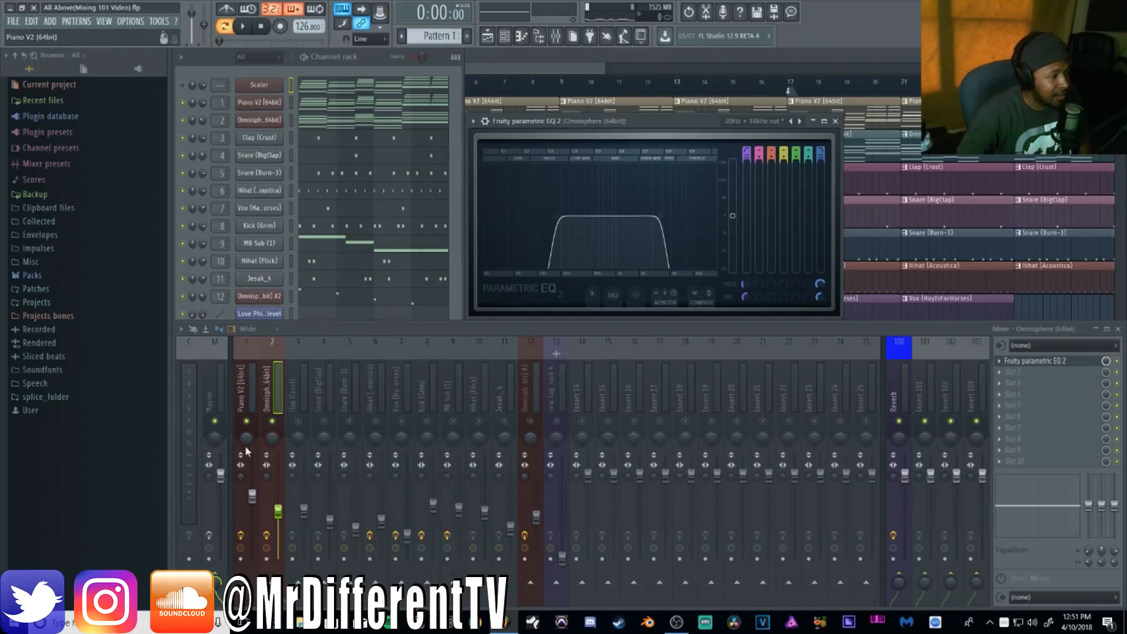
drag(247, 438, 272, 436)
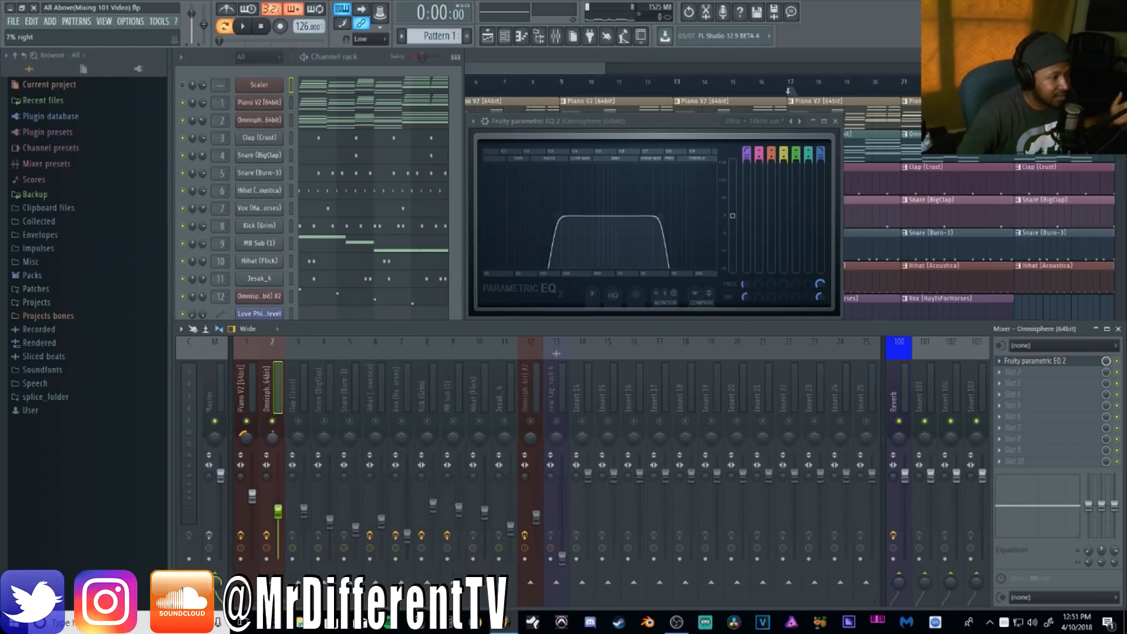
right_click(281, 444)
click(281, 440)
right_click(246, 437)
click(263, 439)
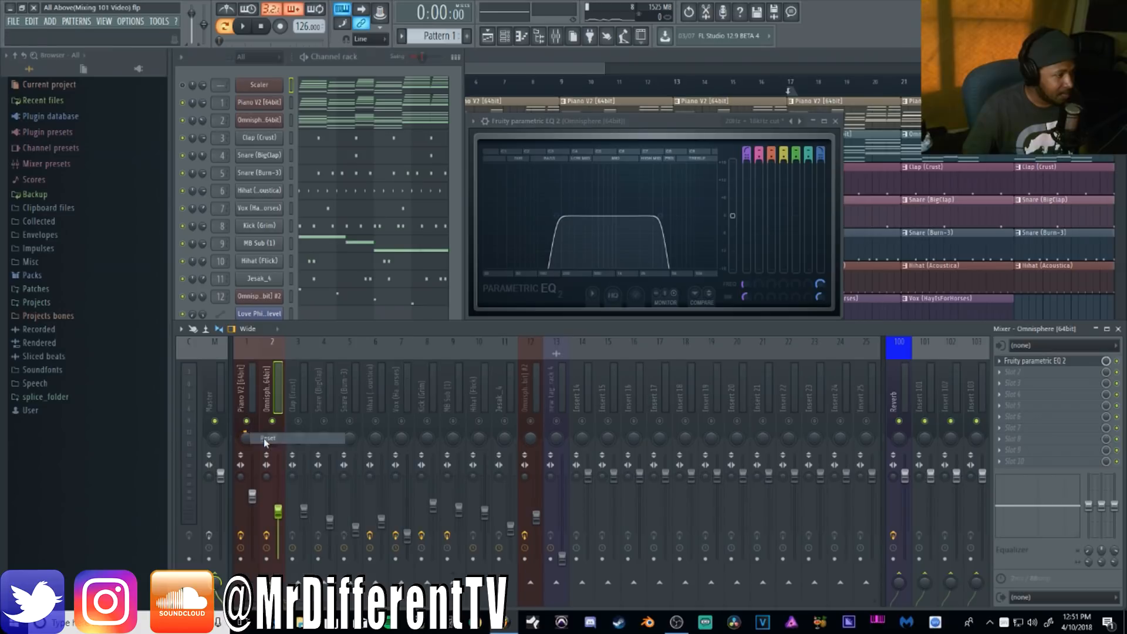
Audition both melodies centred, and pan Omnisphere 50% right and Piano V2 to the left
key(space)
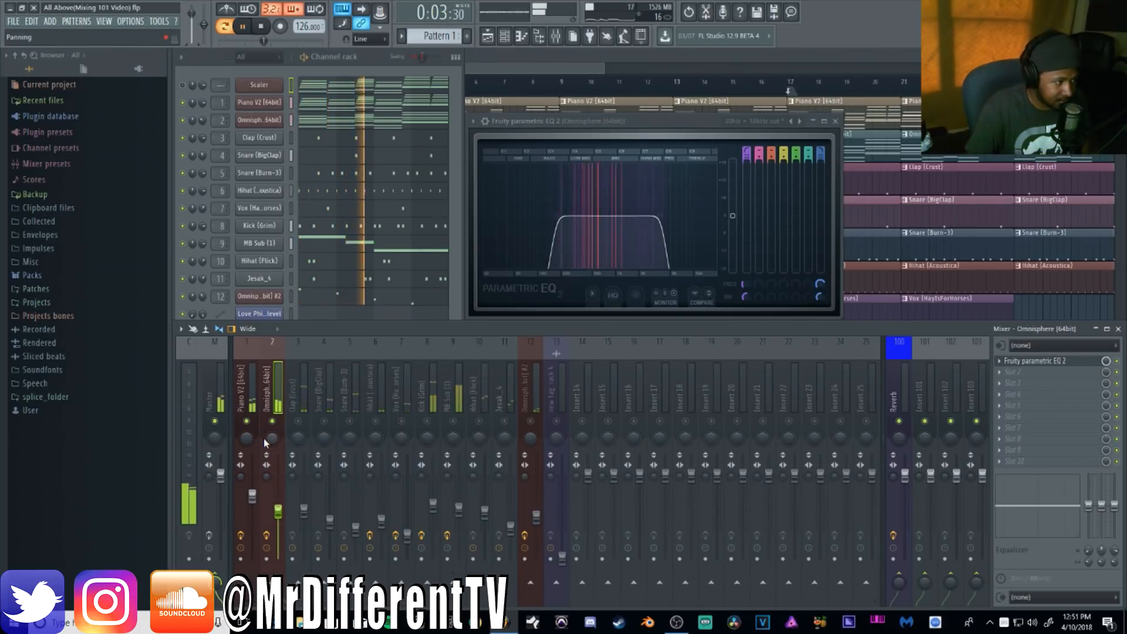
key(space)
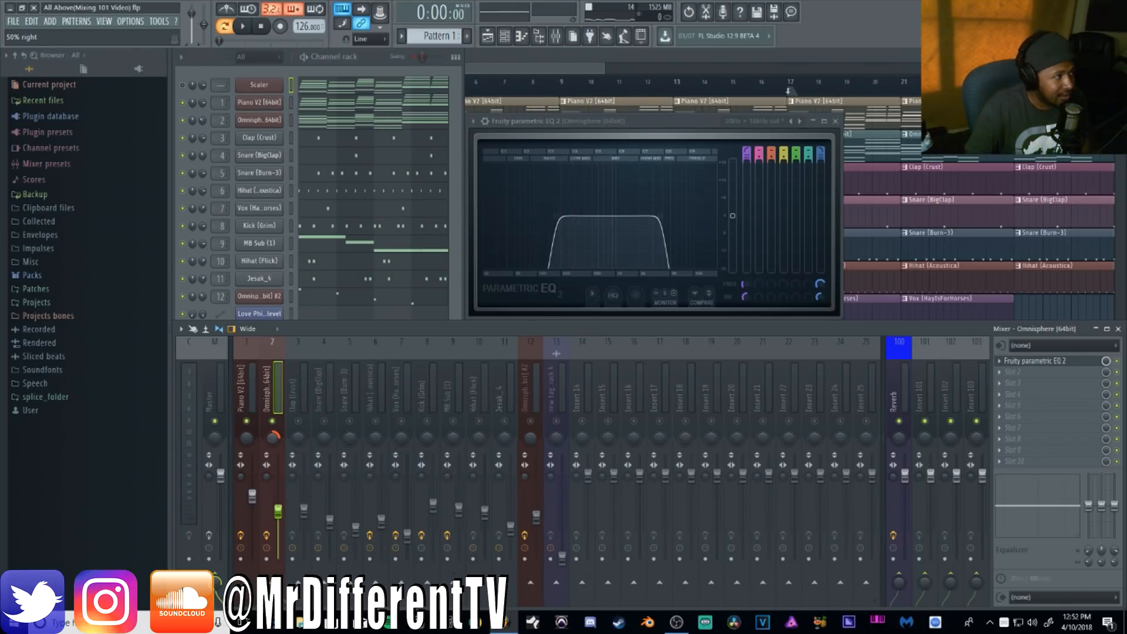
drag(245, 441, 245, 455)
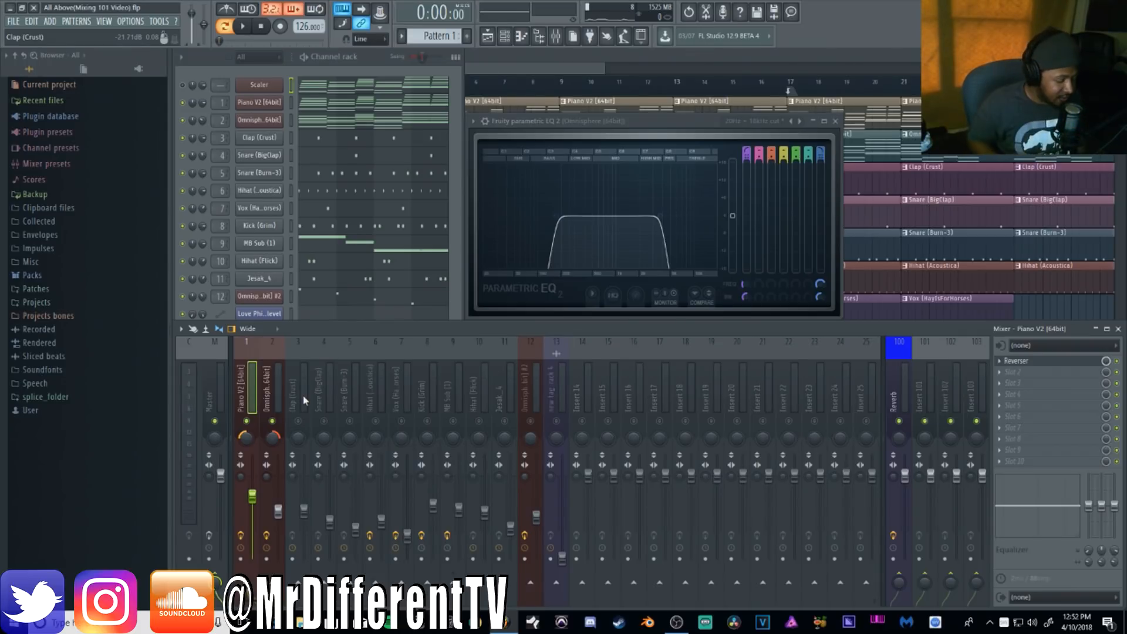
Adjust the panning during playback to 36% right for Omnisphere and 33% left for Piano V2
key(space)
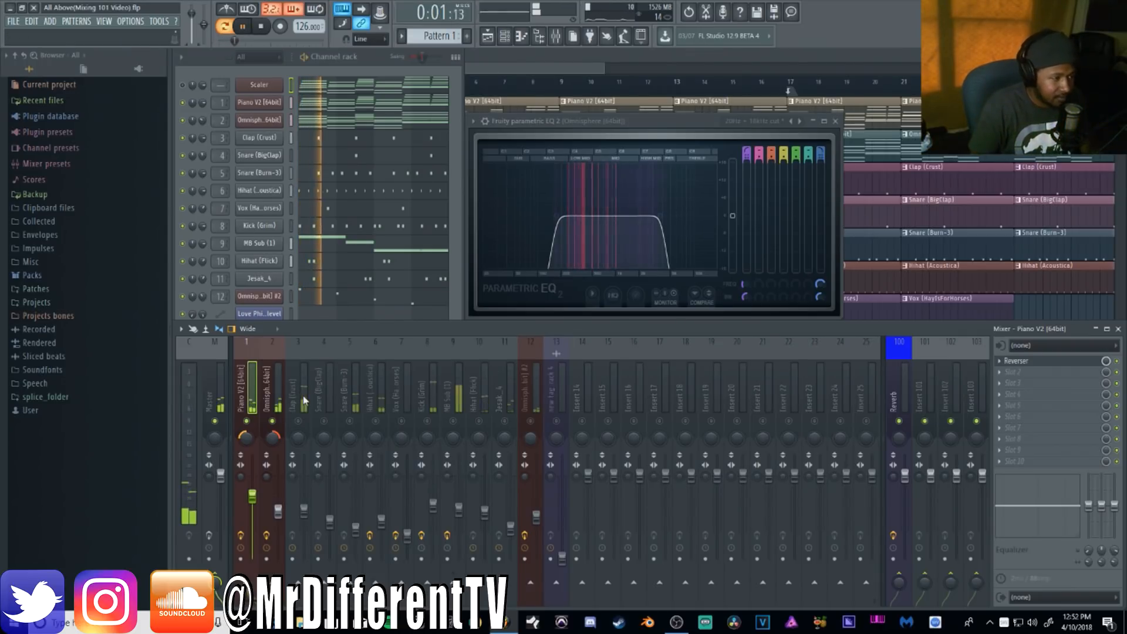
click(276, 440)
drag(275, 440, 275, 448)
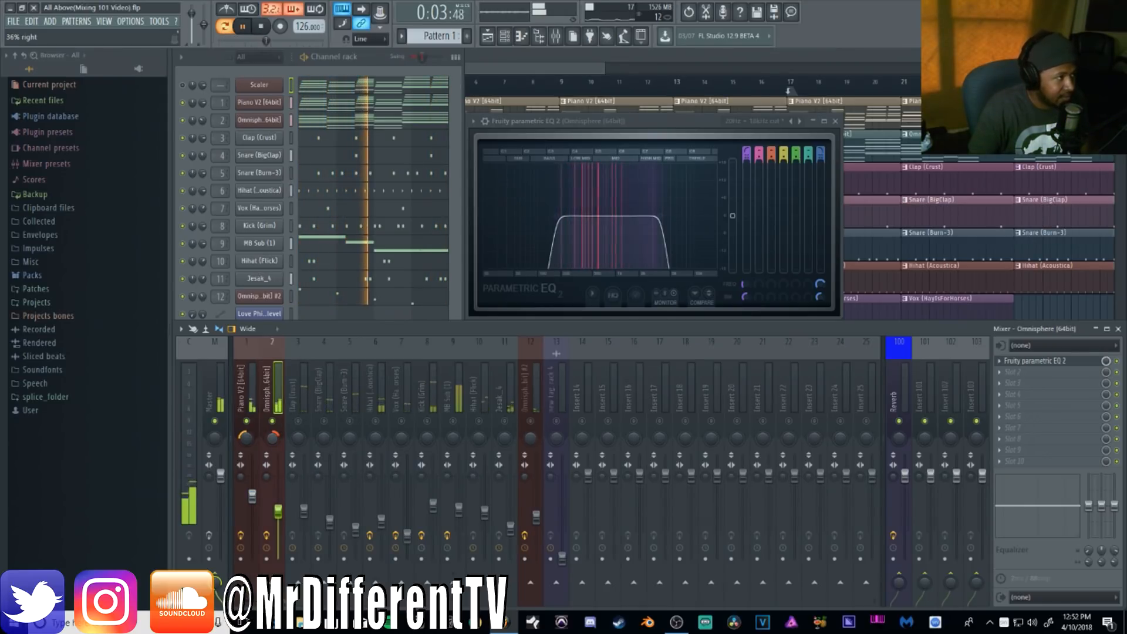
click(252, 438)
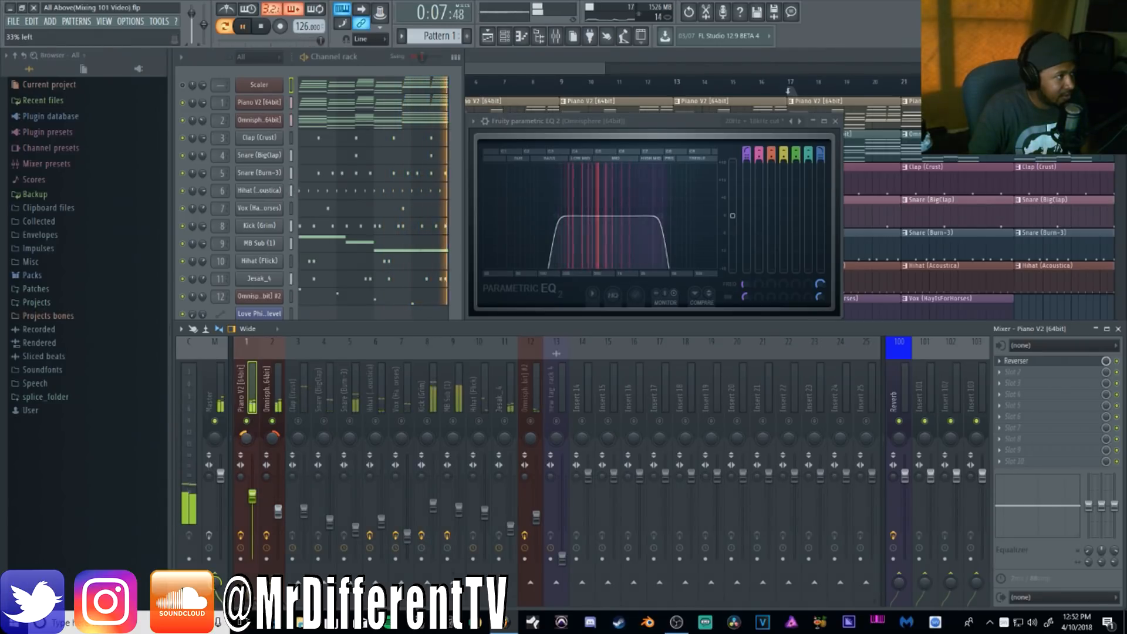
Stop playback, mute Piano V2 and Omnisphere, unmute the tracks from Clap (Crust) through Jesak_4, and audition them
click(271, 438)
key(space)
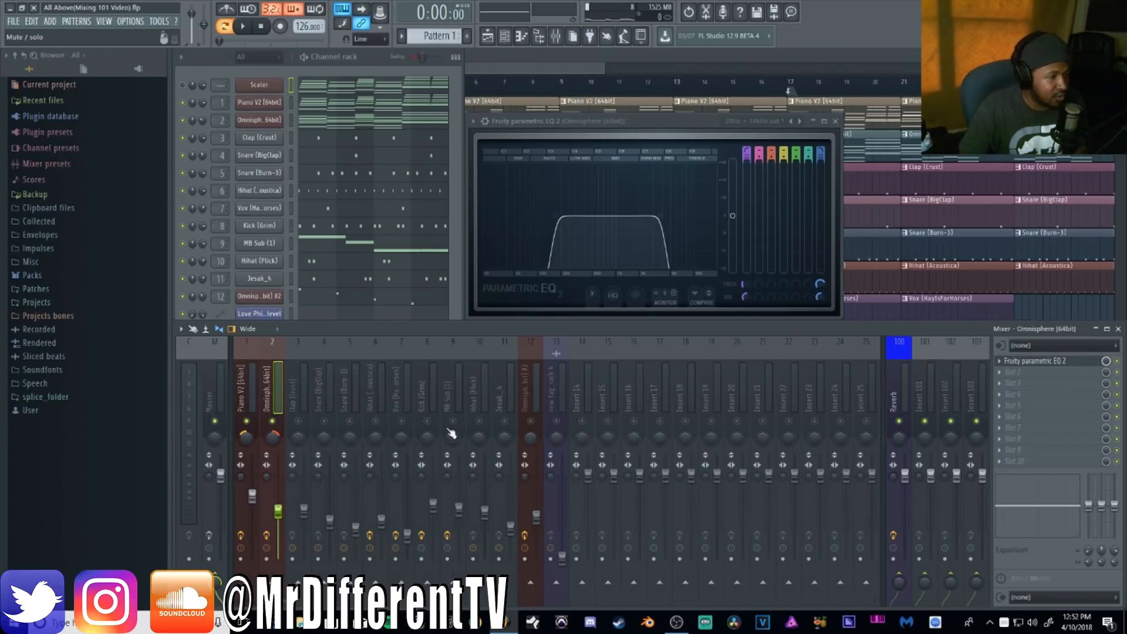
click(306, 403)
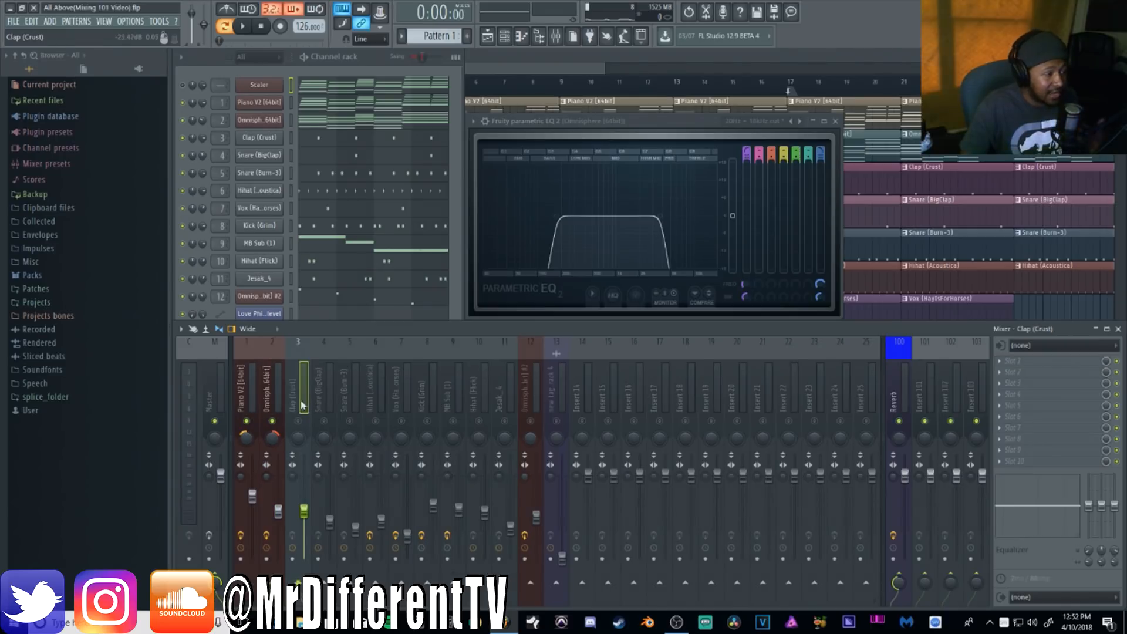
right_click(276, 420)
drag(266, 422, 506, 422)
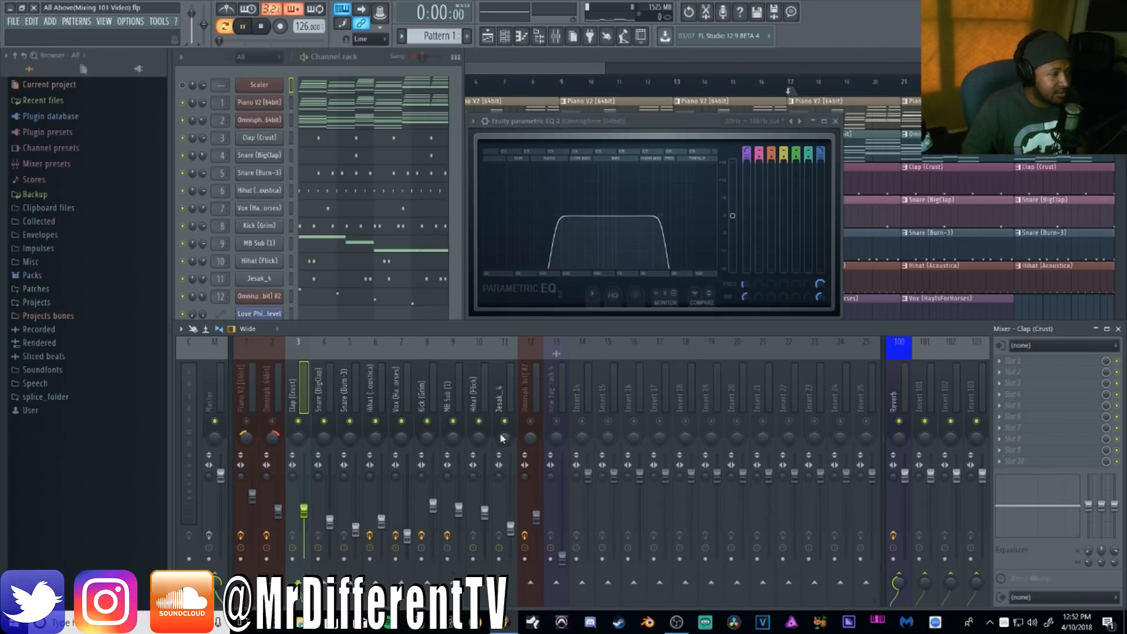
key(space)
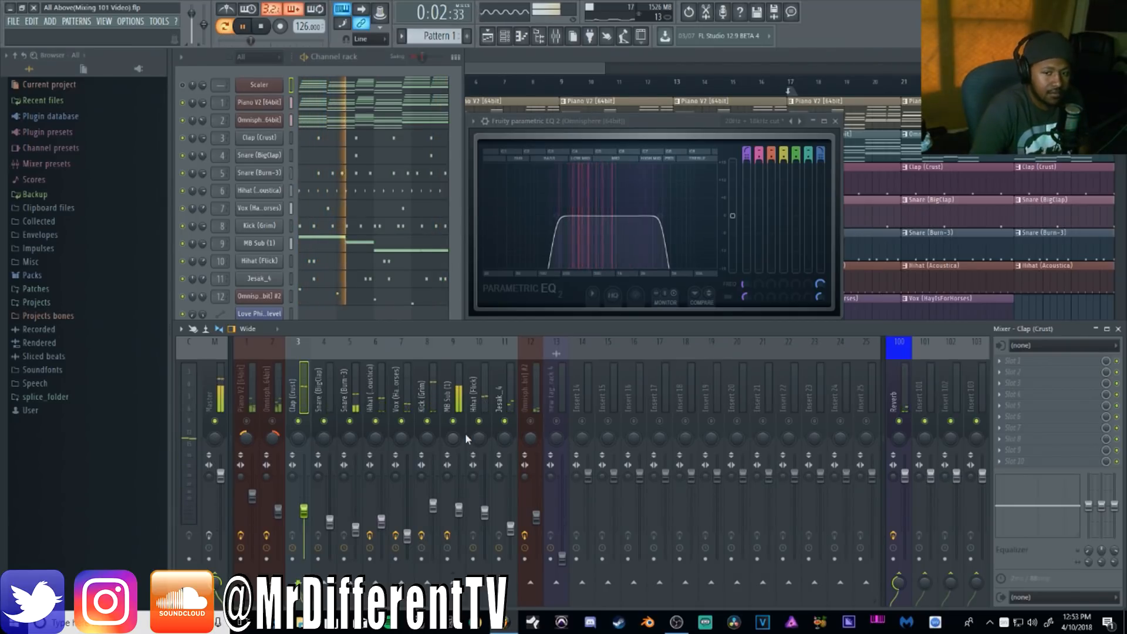
key(space)
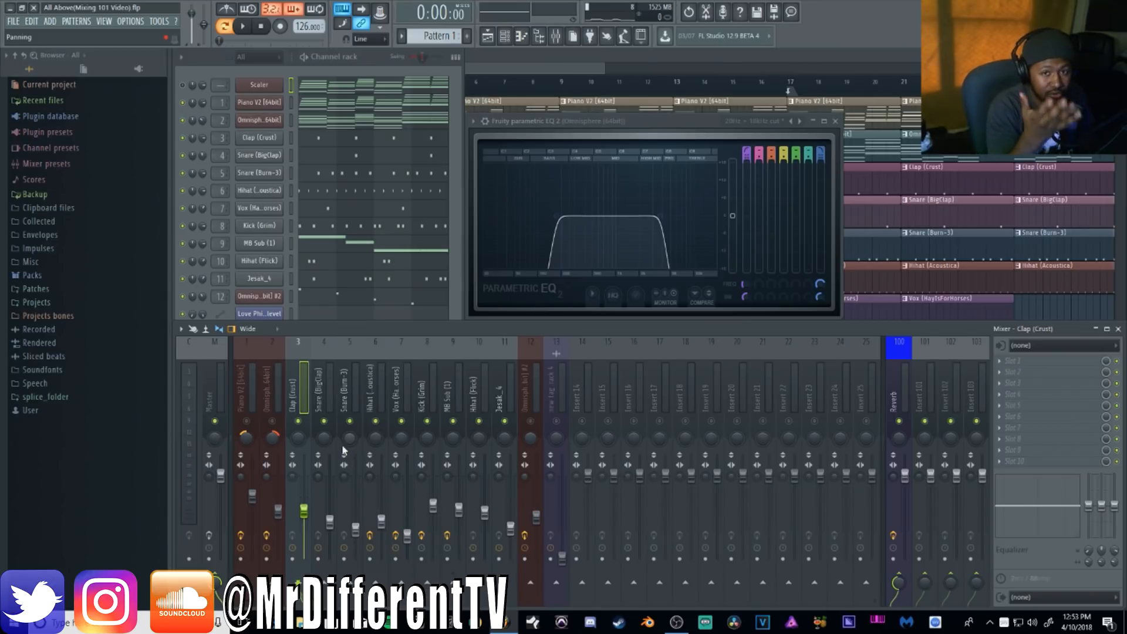
Pan Hihat (Acoustica) to the right, Vox to the left, Hihat (Flick) 30% left and Jesak_4 20% right
click(369, 435)
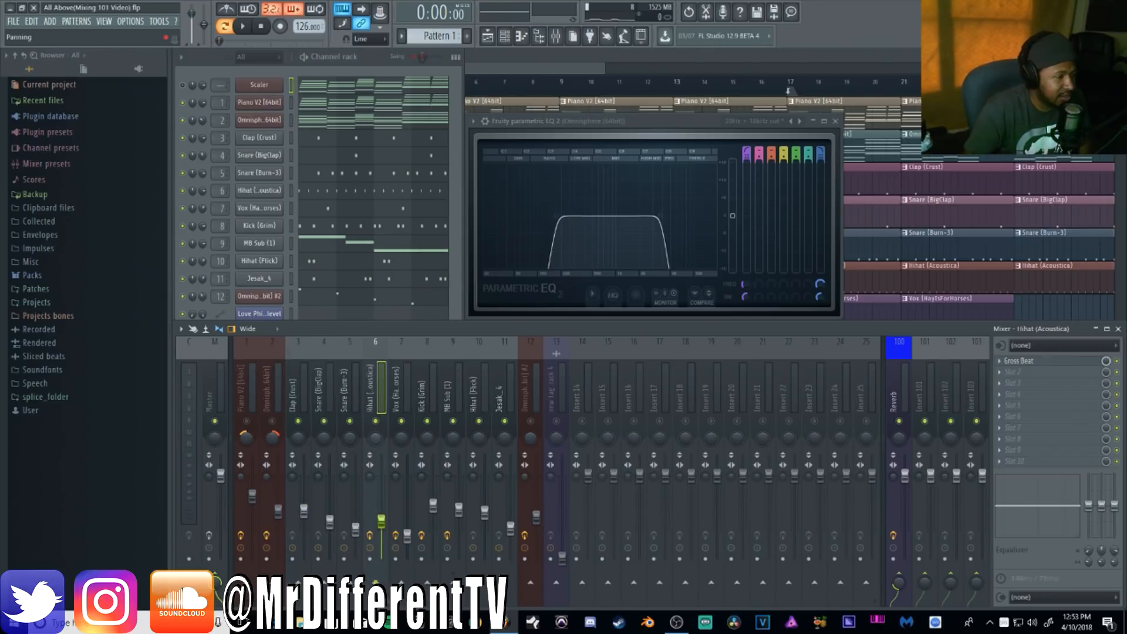
drag(400, 438, 399, 452)
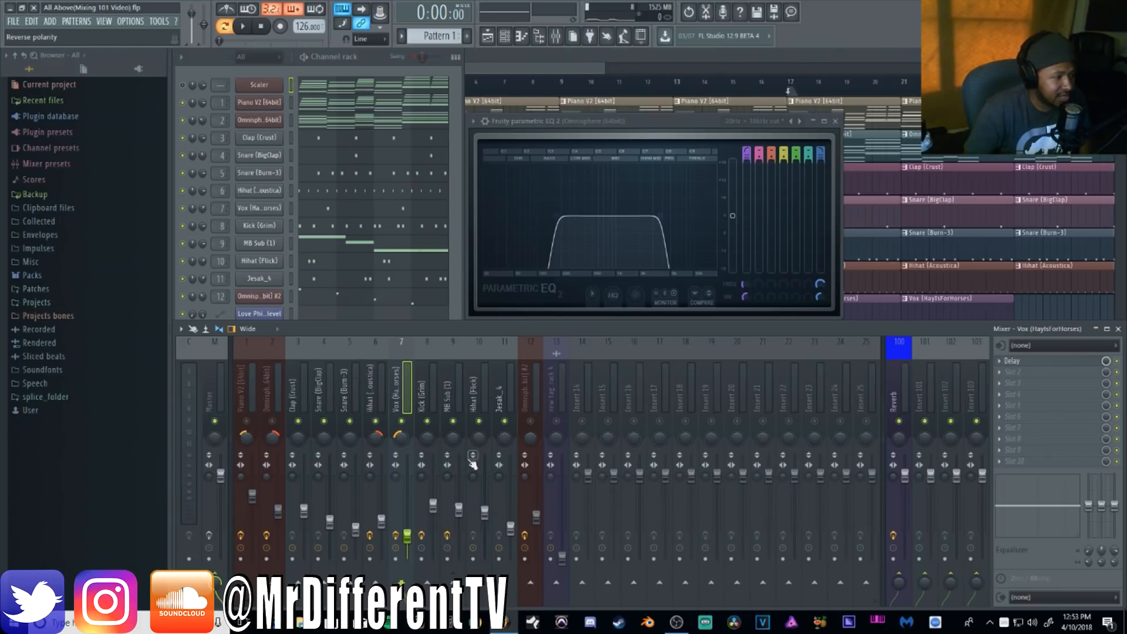
click(478, 437)
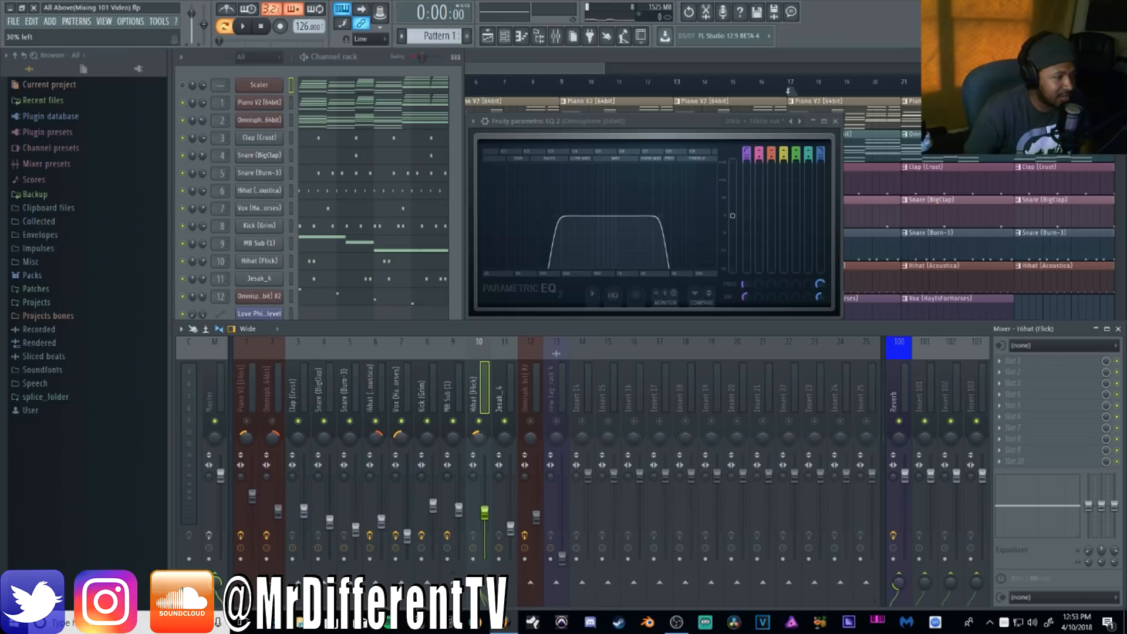
drag(504, 435, 504, 425)
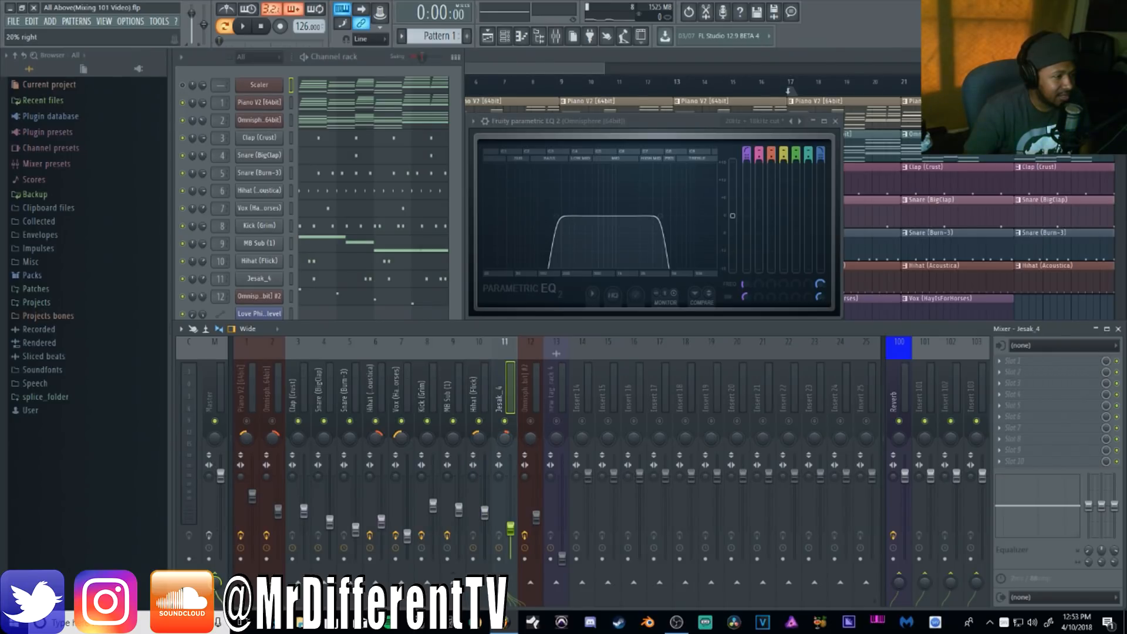
Pan Snare (BigClap) to the left, Snare (Burn-3) 25% right and Clap (Crust) slightly left
drag(325, 439, 325, 447)
drag(351, 439, 351, 438)
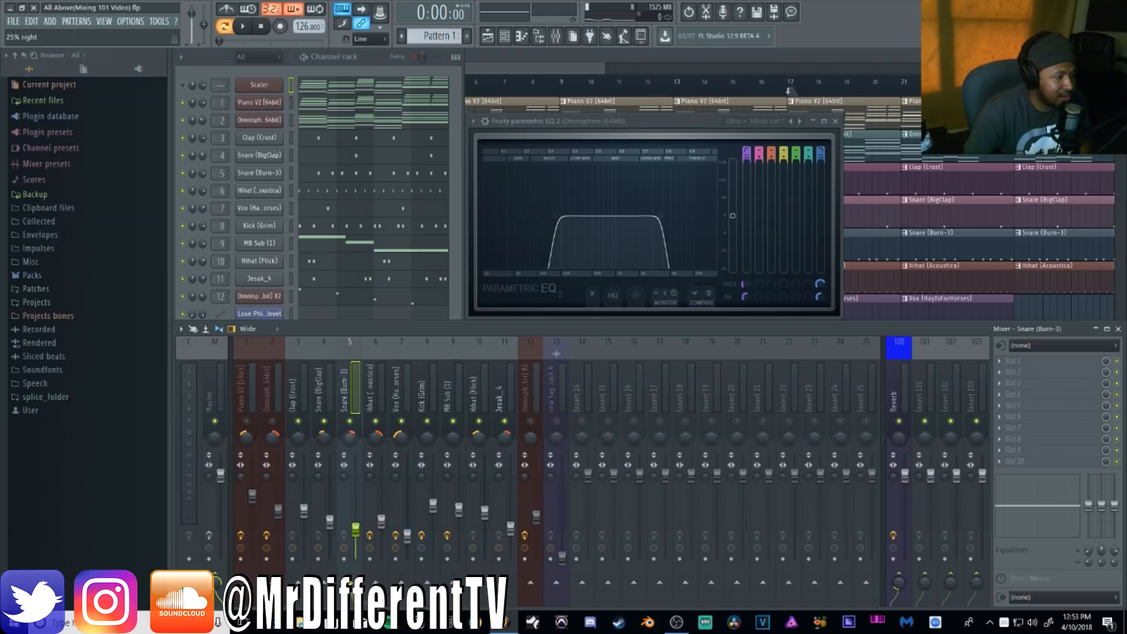
click(326, 447)
click(297, 446)
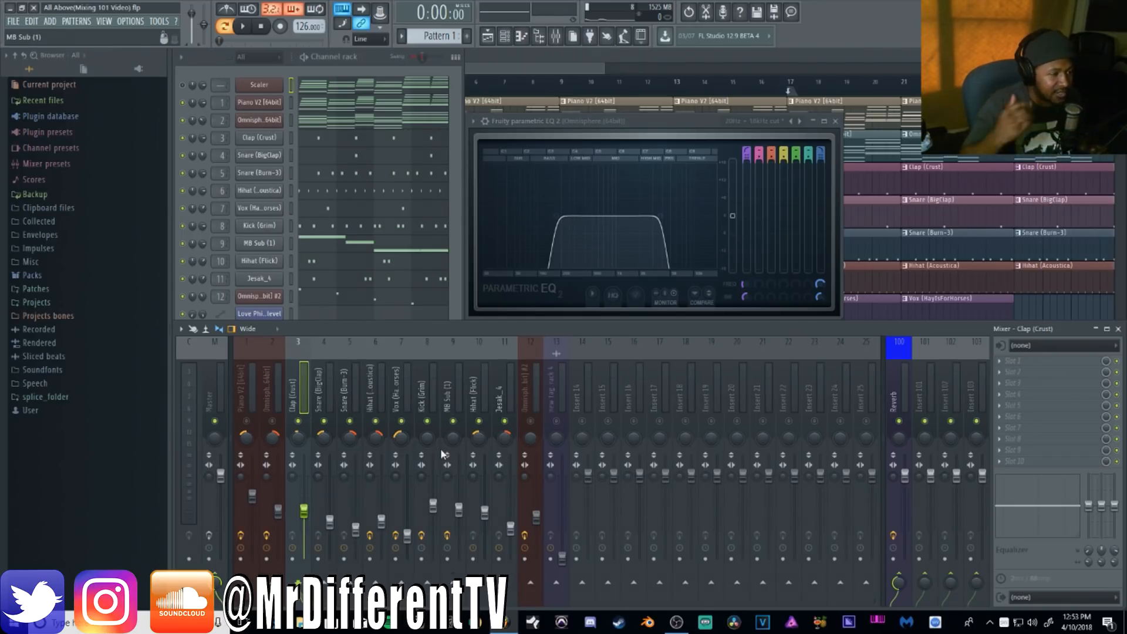
Widen the percussion panning, with Snare (BigClap) 35% left, Hihat (Acoustica) 38% right and Jesak_4 28% right, and audition it
click(324, 437)
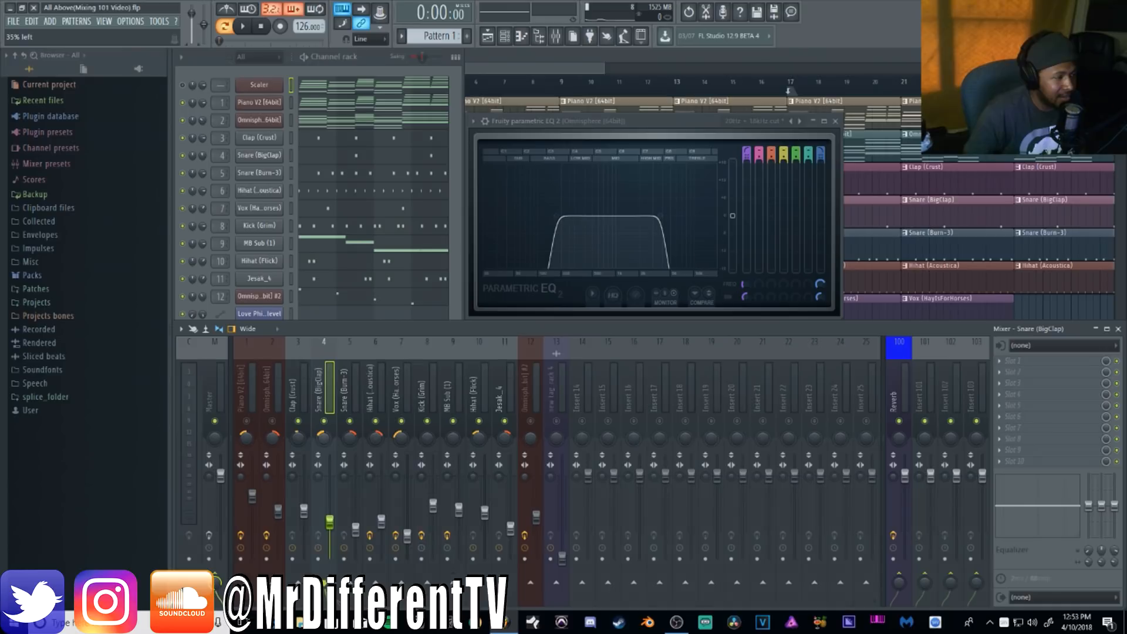
click(350, 438)
click(376, 438)
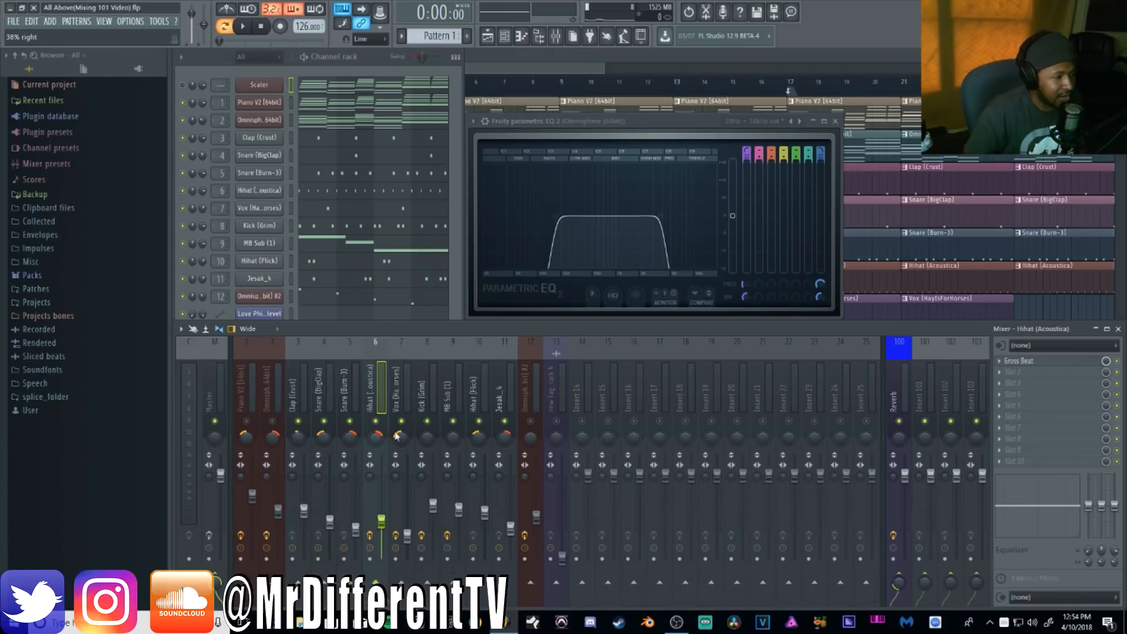
click(477, 437)
click(503, 438)
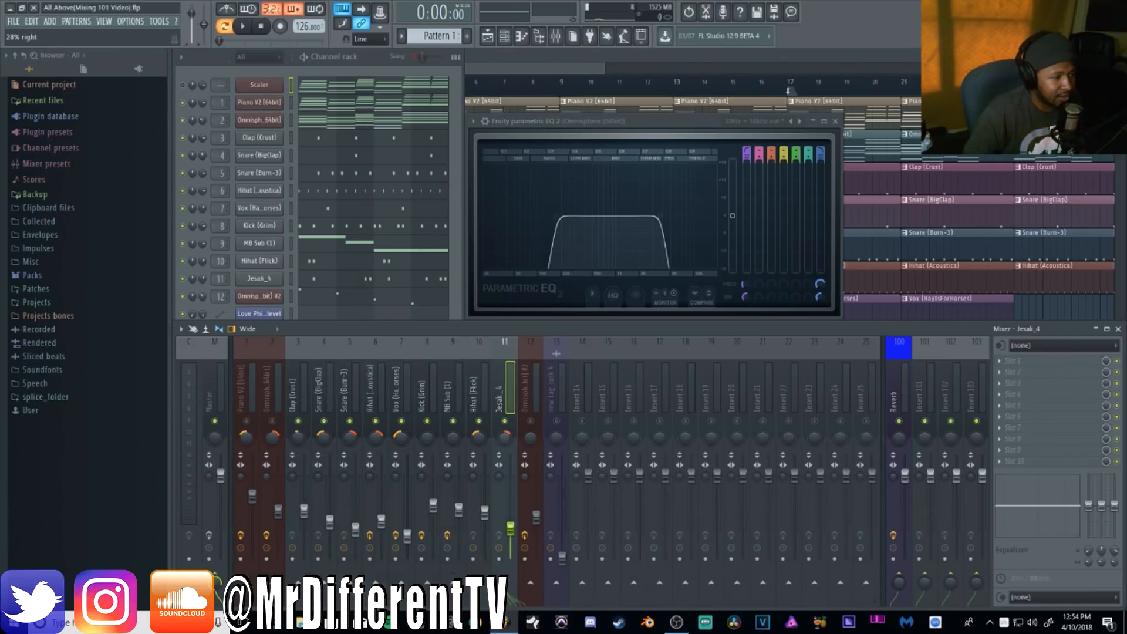
click(306, 445)
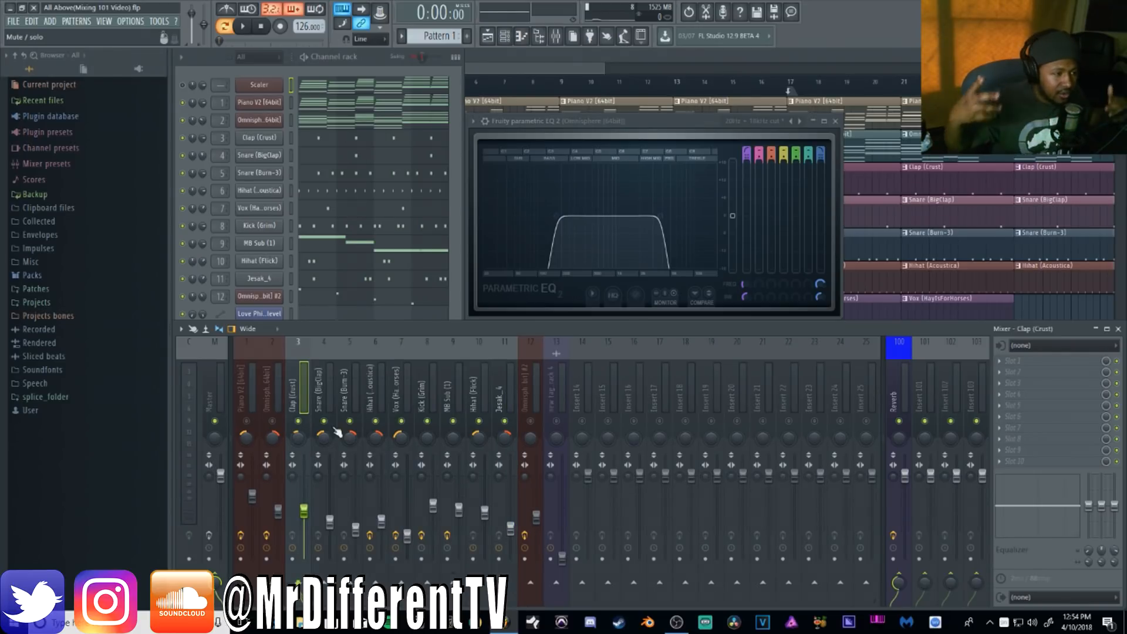
key(space)
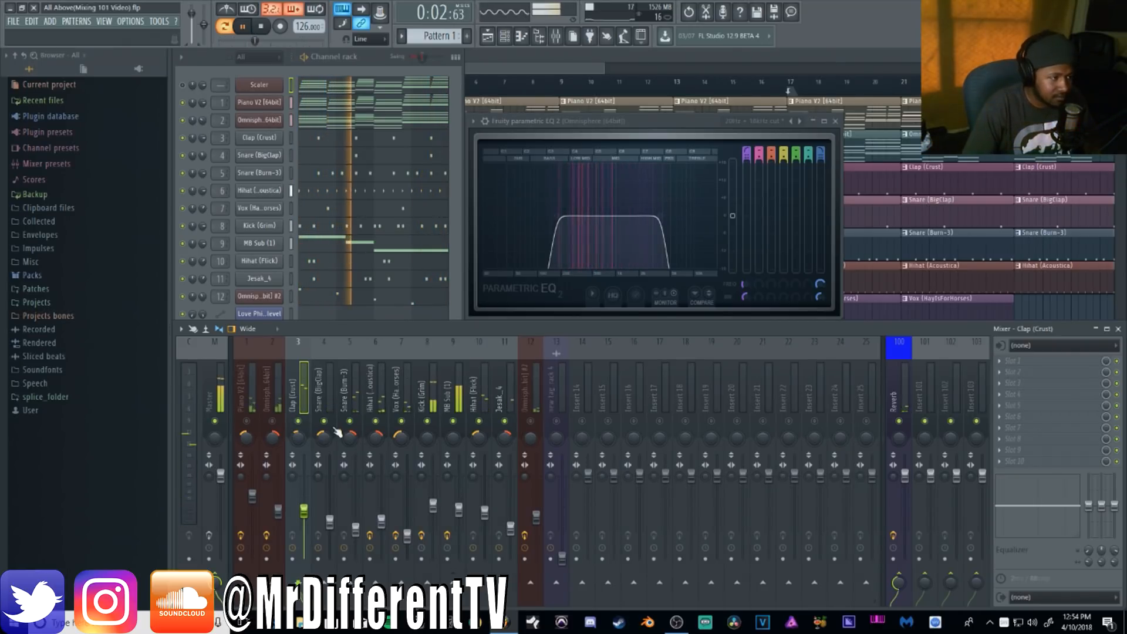
key(space)
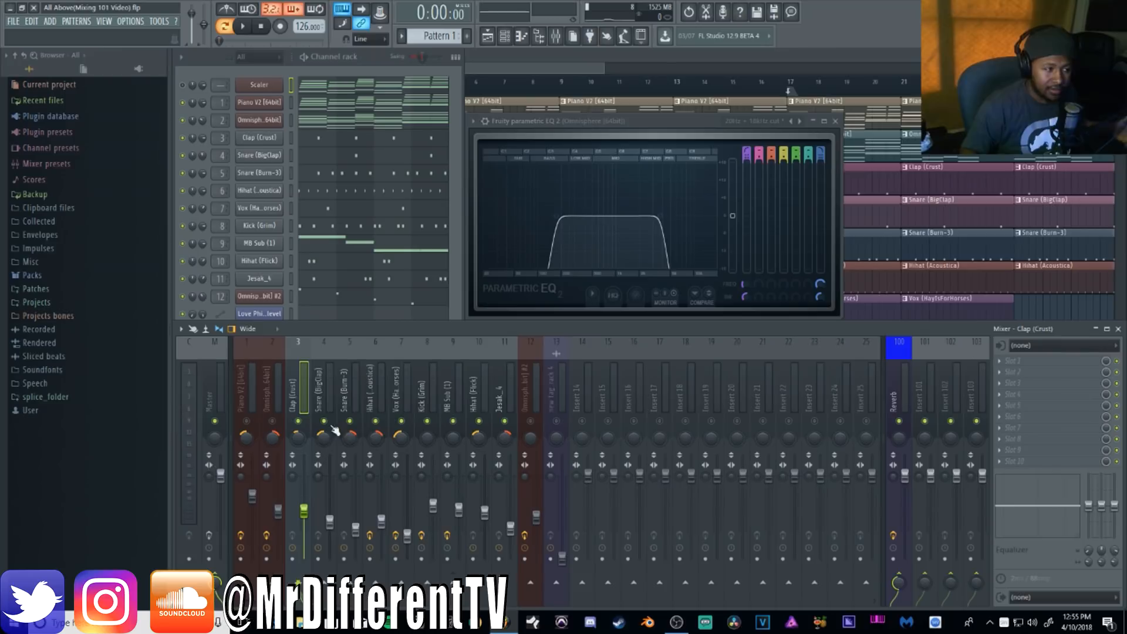
Unmute Omnisphere, Piano V2 and the second Omnisphere track so they join the drums
click(273, 422)
click(247, 421)
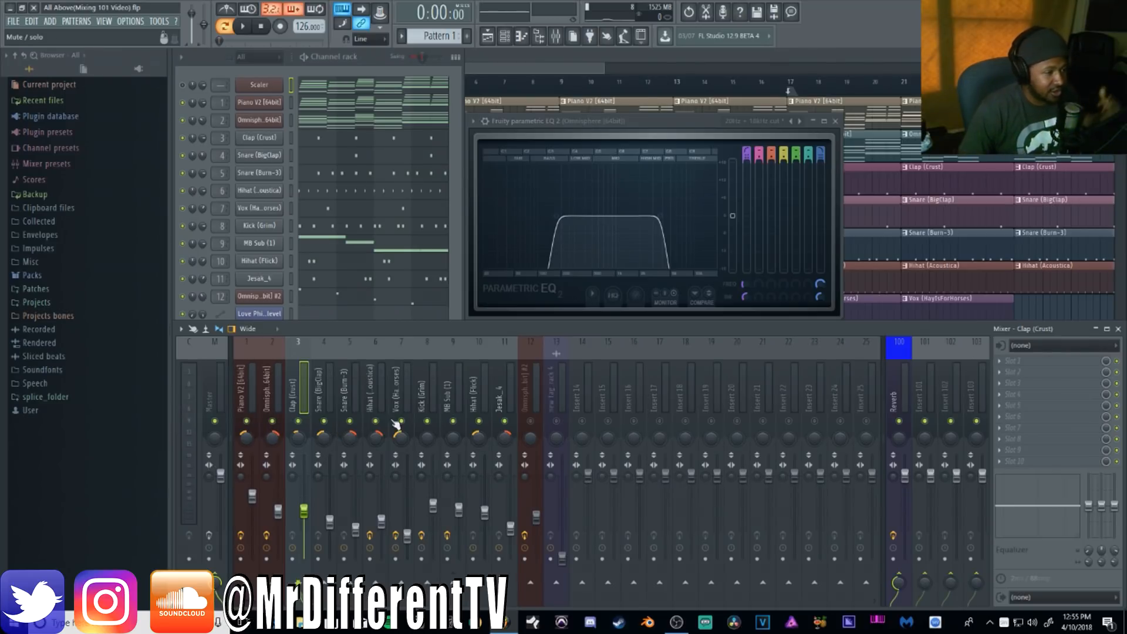
click(531, 422)
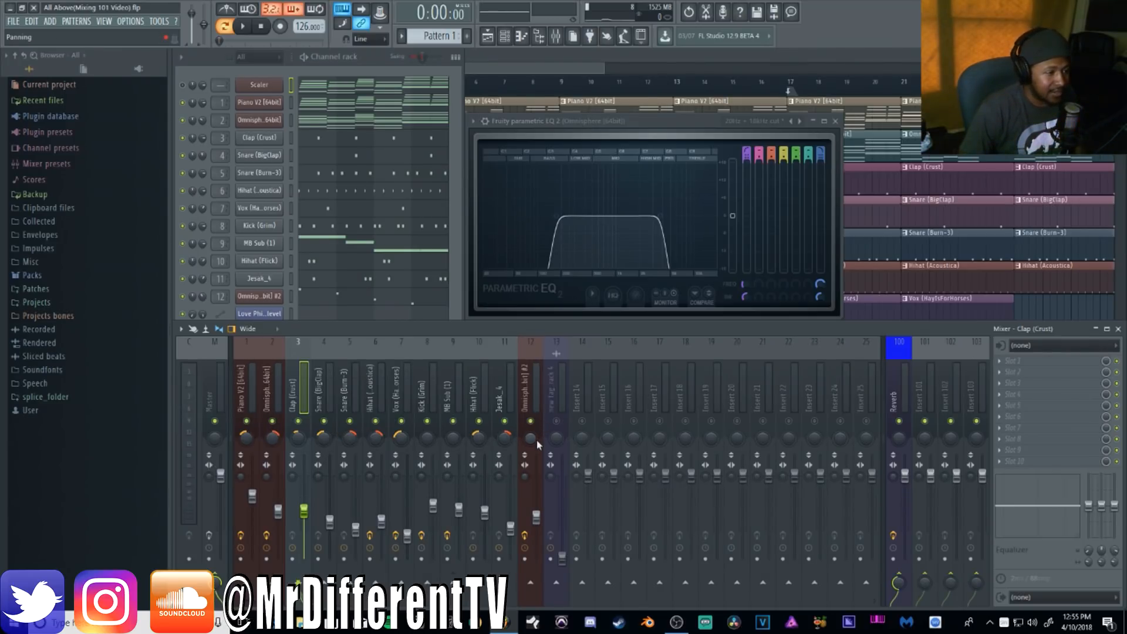
Pan the second Omnisphere track 24% right and audition the full beat
click(531, 438)
drag(531, 438, 531, 430)
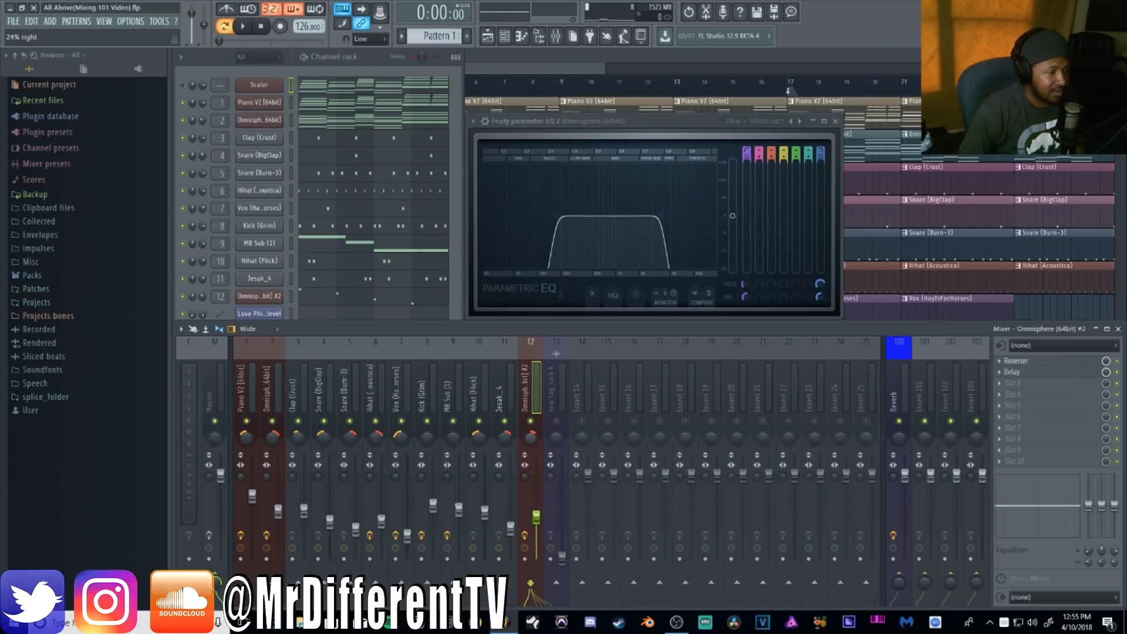
drag(531, 431, 538, 435)
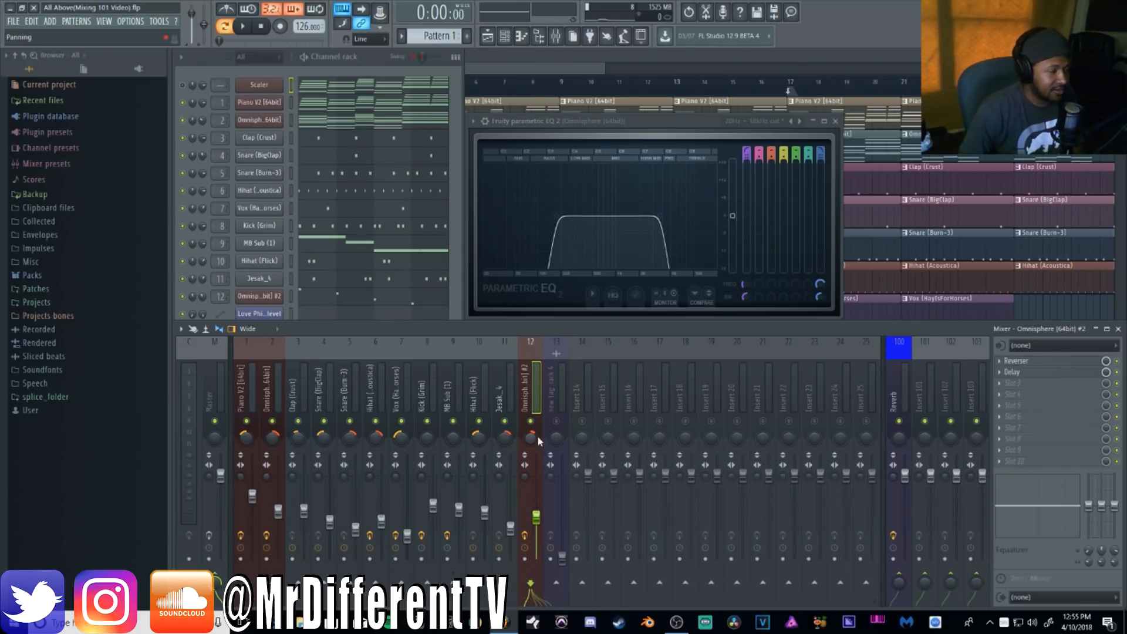
key(space)
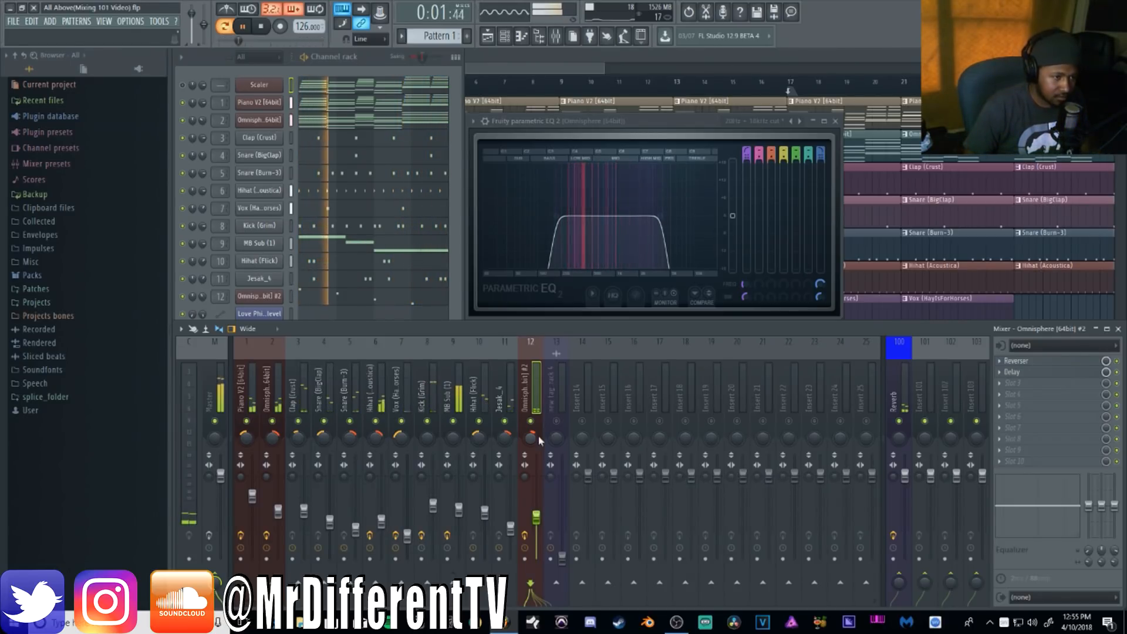
key(space)
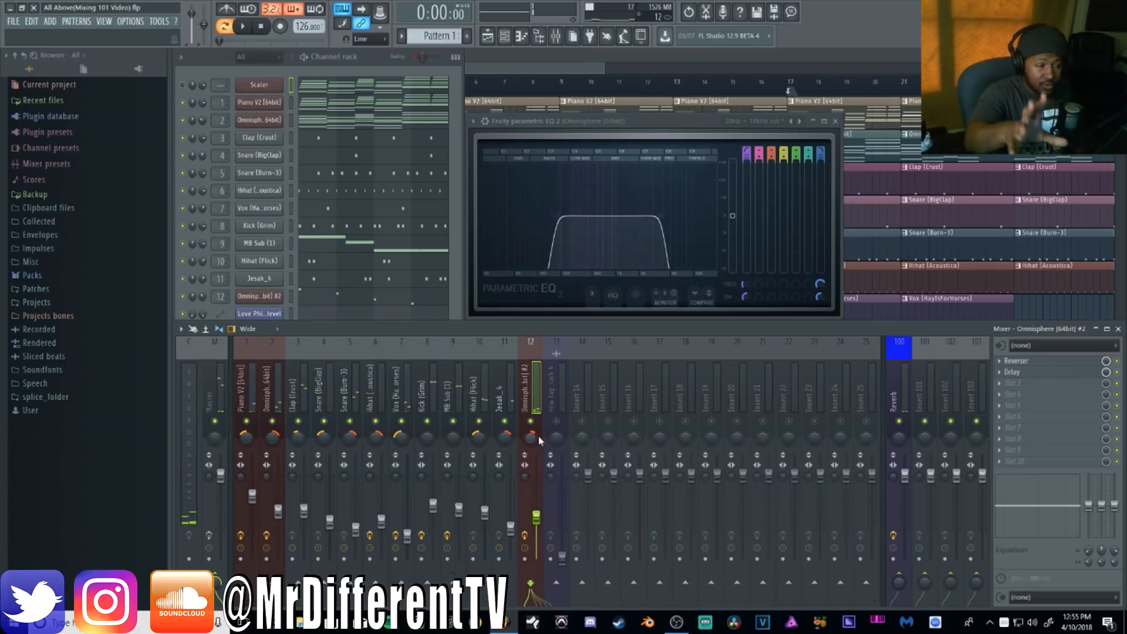